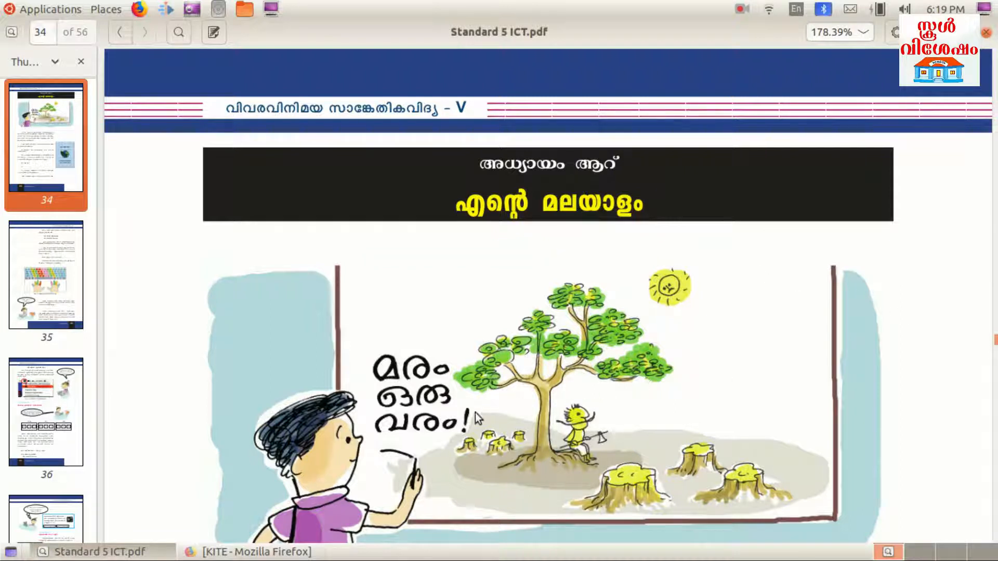
Scroll page 34 of Standard 5 ICT.pdf down to the sample മരം ഒരു വരം poster
{"action": "scroll", "coordinate": [693, 427], "scroll_direction": "down", "scroll_amount": 10}
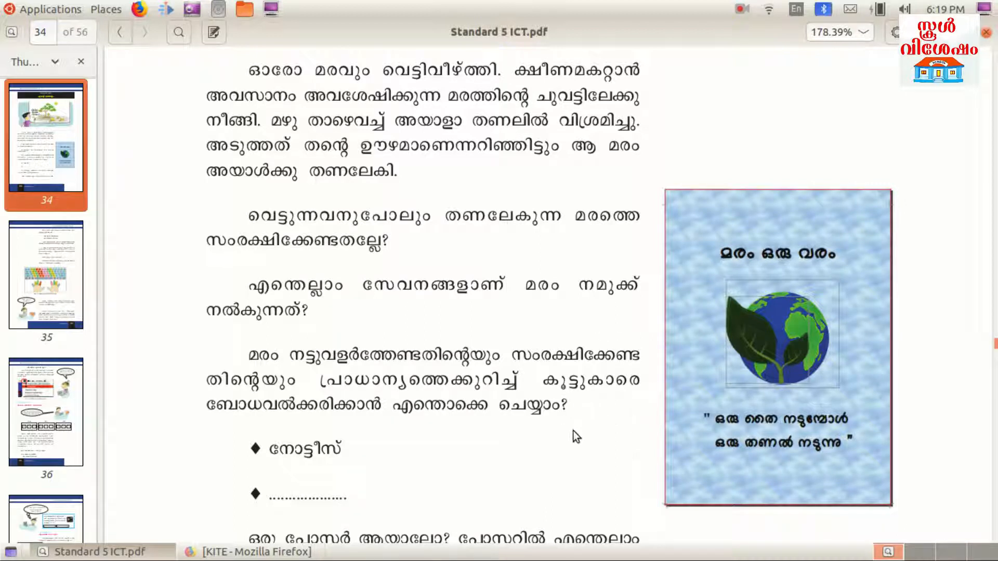
{"action": "double_click", "coordinate": [315, 449]}
{"action": "left_click", "coordinate": [443, 453]}
{"action": "scroll", "coordinate": [715, 408], "scroll_direction": "down", "scroll_amount": 3}
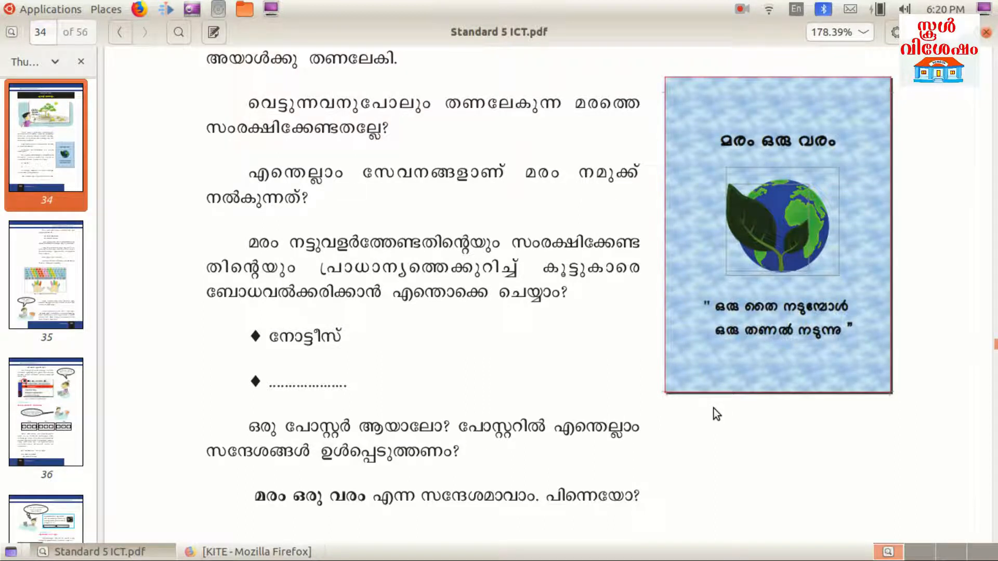
{"action": "scroll", "coordinate": [735, 270], "scroll_direction": "down", "scroll_amount": 15}
Go to page 35's Malayalam keyboard layout and tree.ott instructions, then show the Applications menu
{"action": "scroll", "coordinate": [735, 270], "scroll_direction": "up", "scroll_amount": 2}
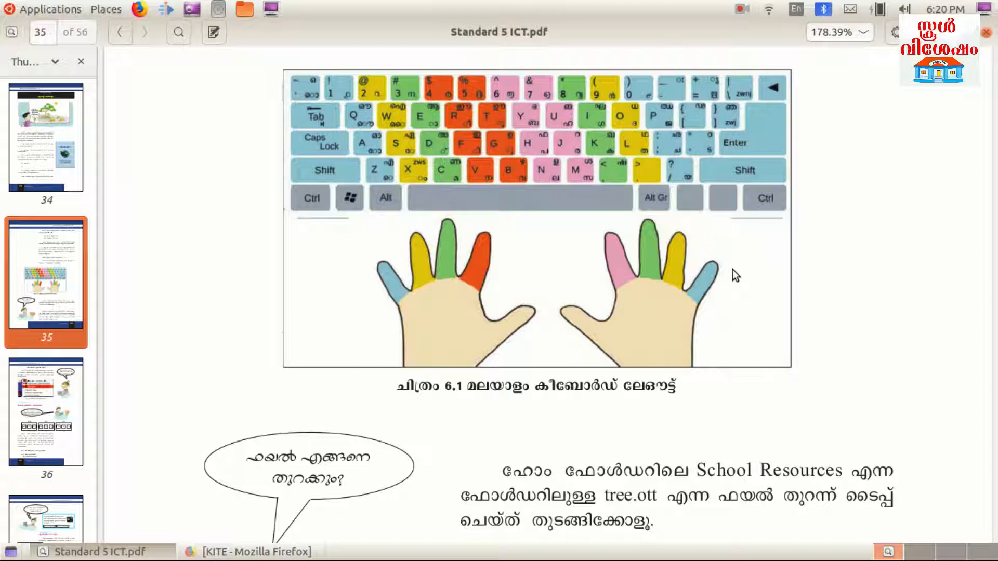
{"action": "scroll", "coordinate": [720, 383], "scroll_direction": "down", "scroll_amount": 5}
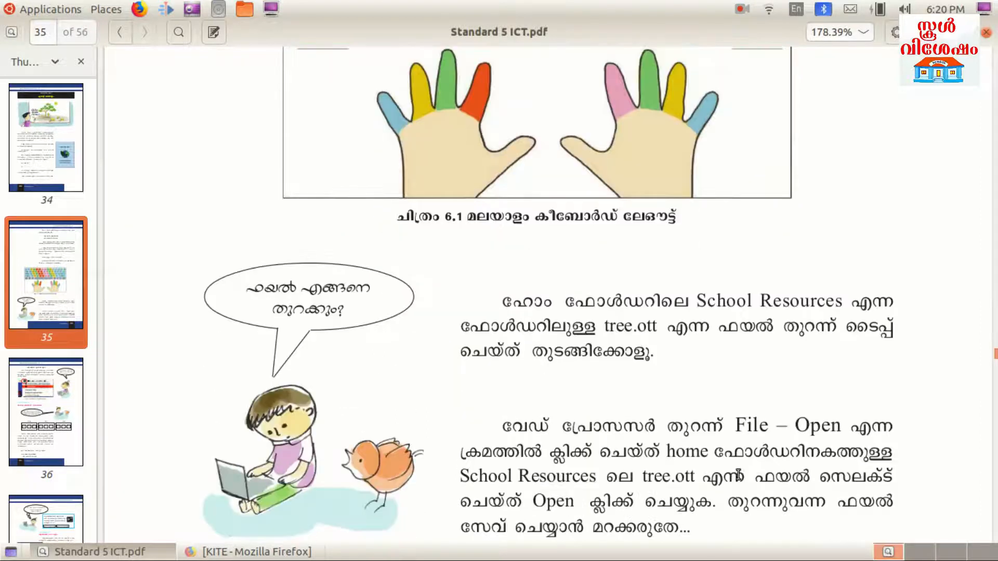
{"action": "left_click", "coordinate": [52, 9]}
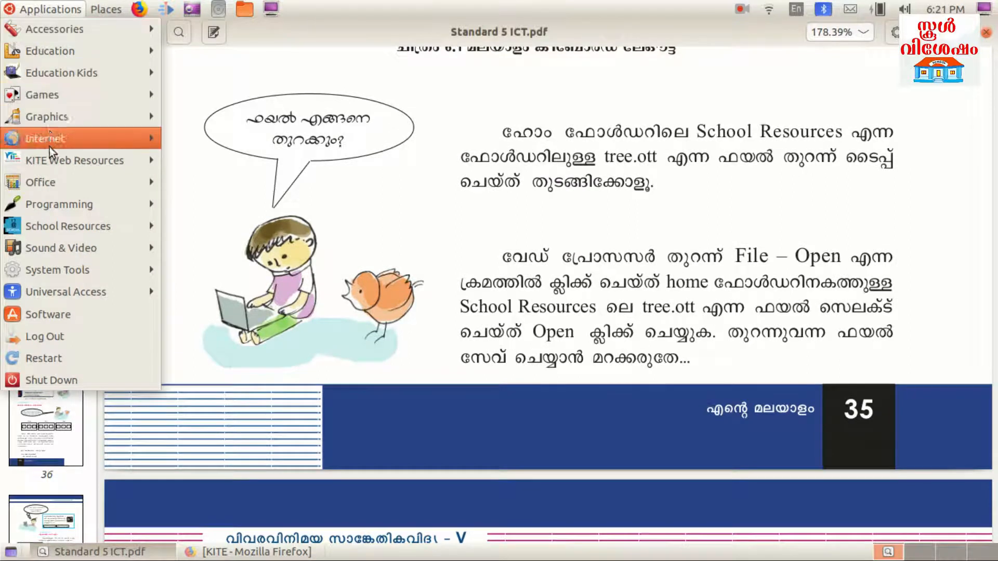
Launch LibreOffice Writer from Applications > Office to get a blank Untitled 1 document
{"action": "mouse_move", "coordinate": [51, 182]}
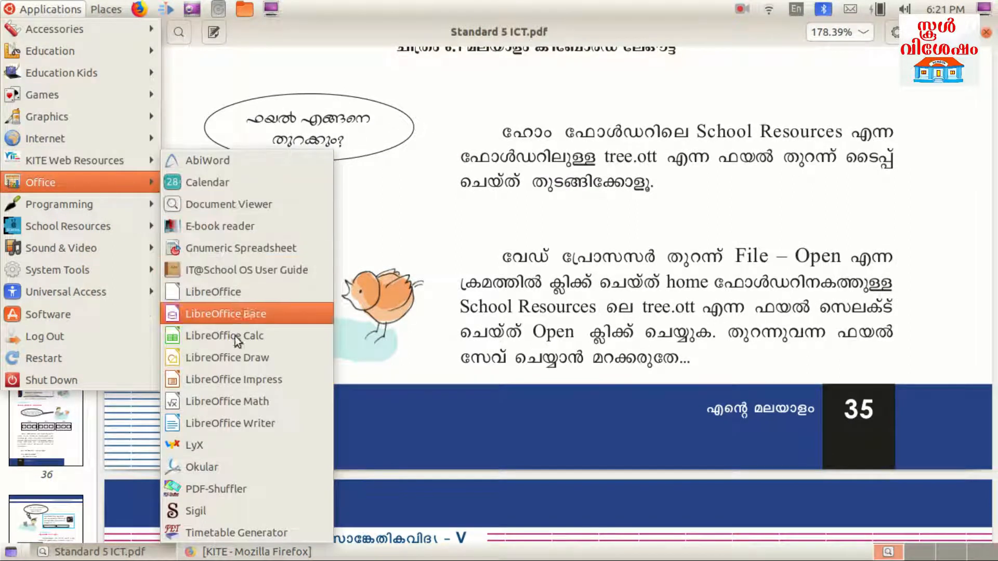
{"action": "left_click", "coordinate": [236, 419]}
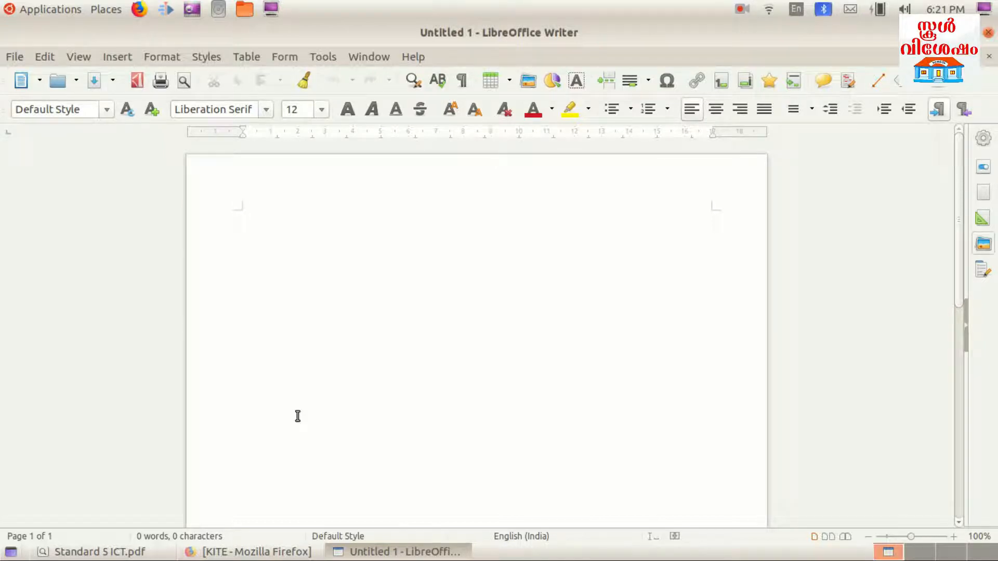
{"action": "left_click", "coordinate": [795, 12]}
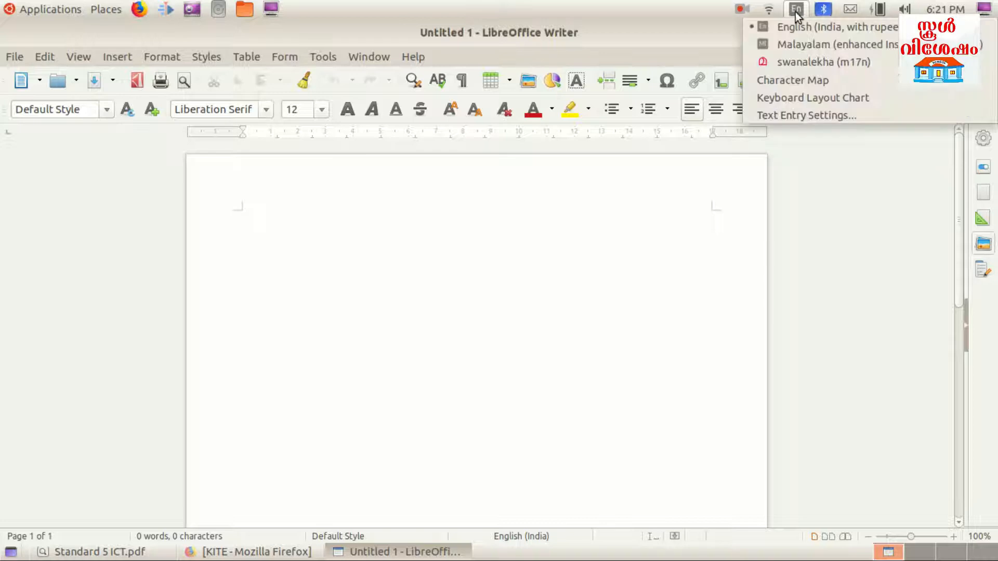
Switch input to Malayalam (enhanced Inscript), then view and close its keyboard layout chart
{"action": "left_click", "coordinate": [797, 45]}
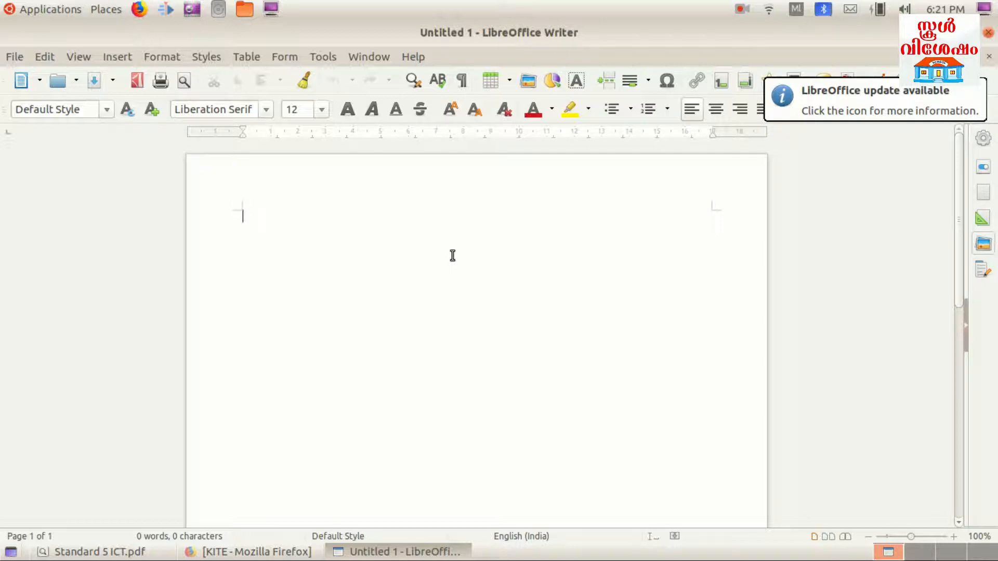
{"action": "left_click", "coordinate": [795, 9]}
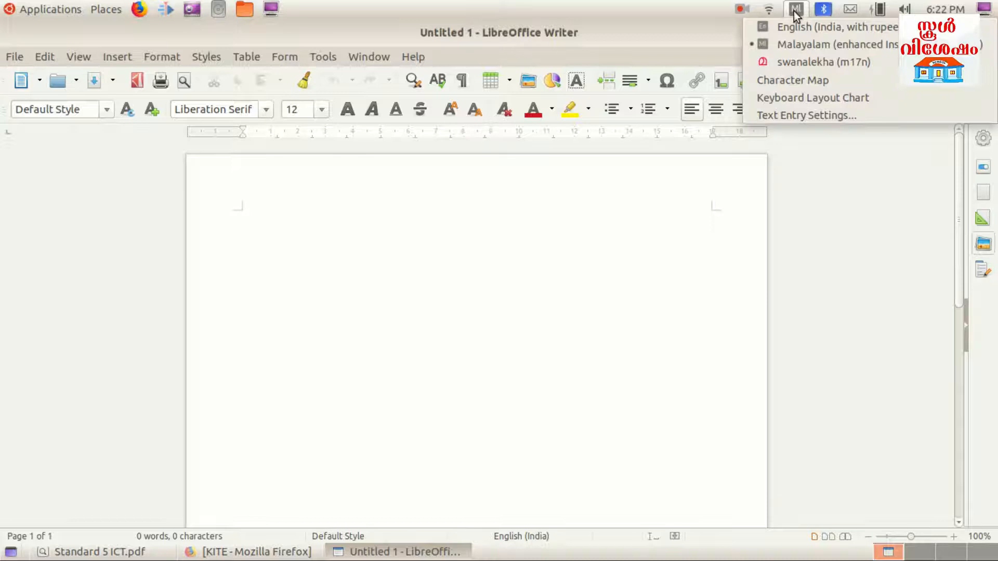
{"action": "left_click", "coordinate": [830, 98]}
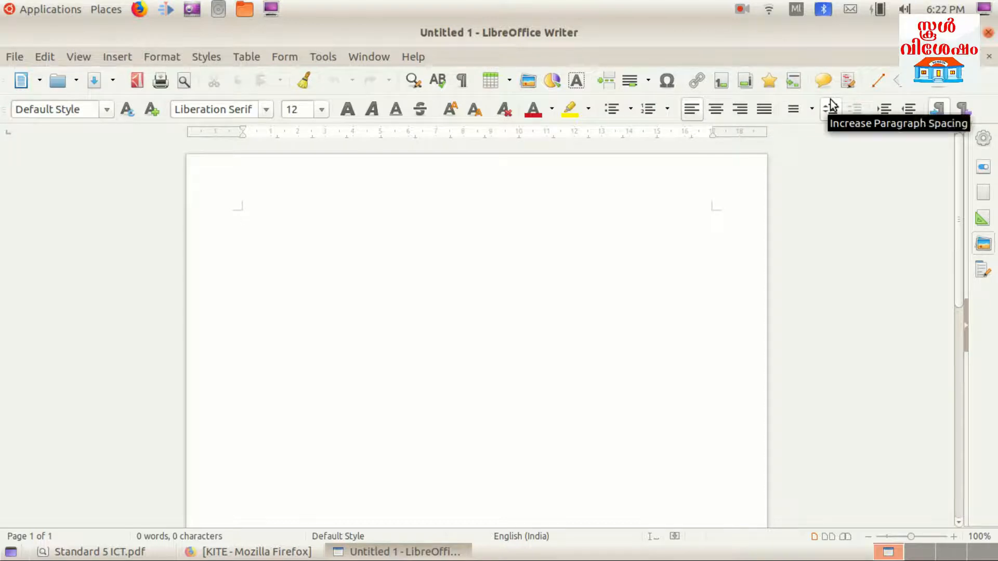
{"action": "left_click_drag", "start_coordinate": [621, 89], "coordinate": [688, 206]}
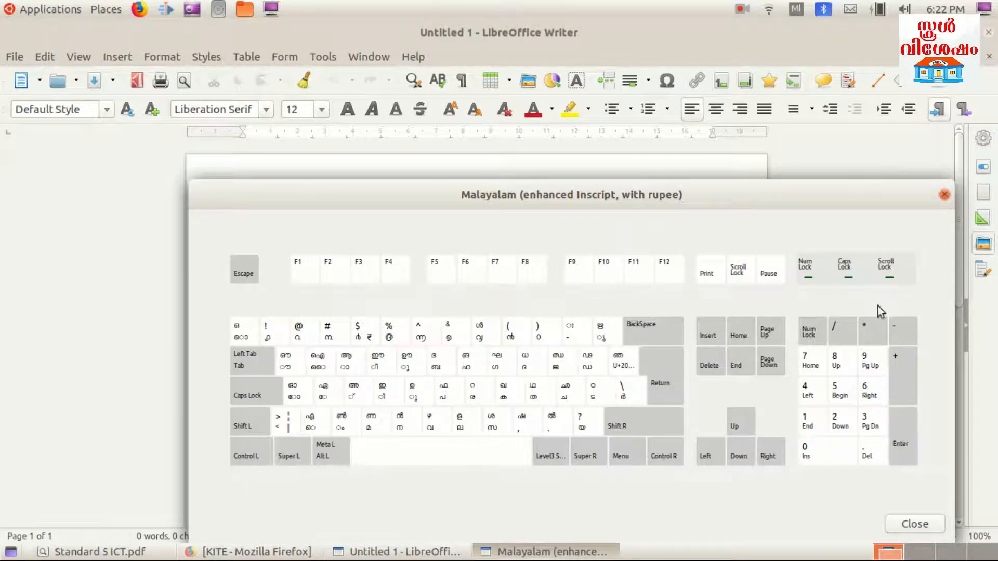
{"action": "left_click", "coordinate": [943, 196]}
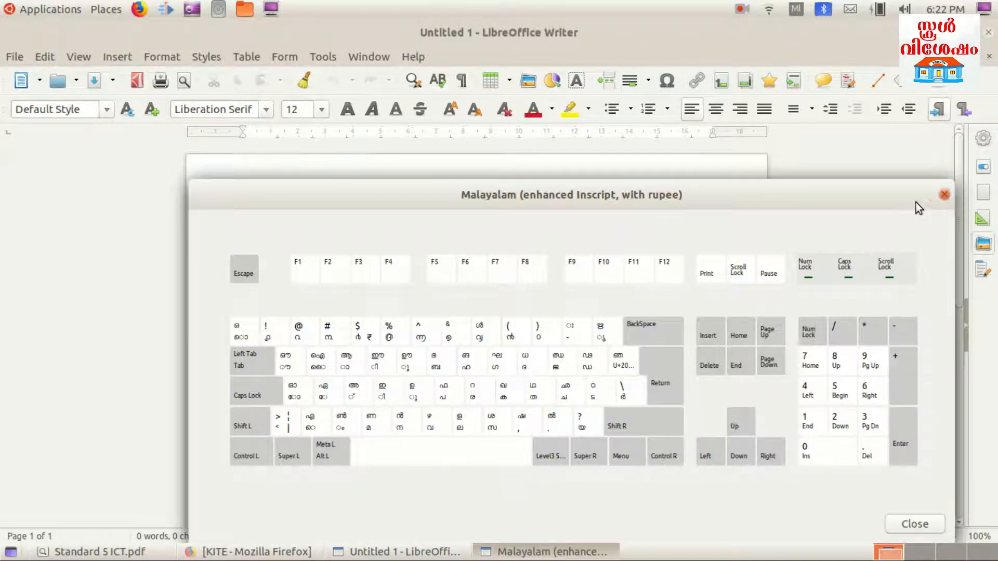
Set the font size to 60 points
{"action": "key", "text": "BackSpace"}
{"action": "left_click", "coordinate": [322, 109]}
{"action": "scroll", "coordinate": [312, 245], "scroll_direction": "down", "scroll_amount": 5}
{"action": "scroll", "coordinate": [312, 245], "scroll_direction": "down", "scroll_amount": 1}
{"action": "left_click", "coordinate": [300, 203]}
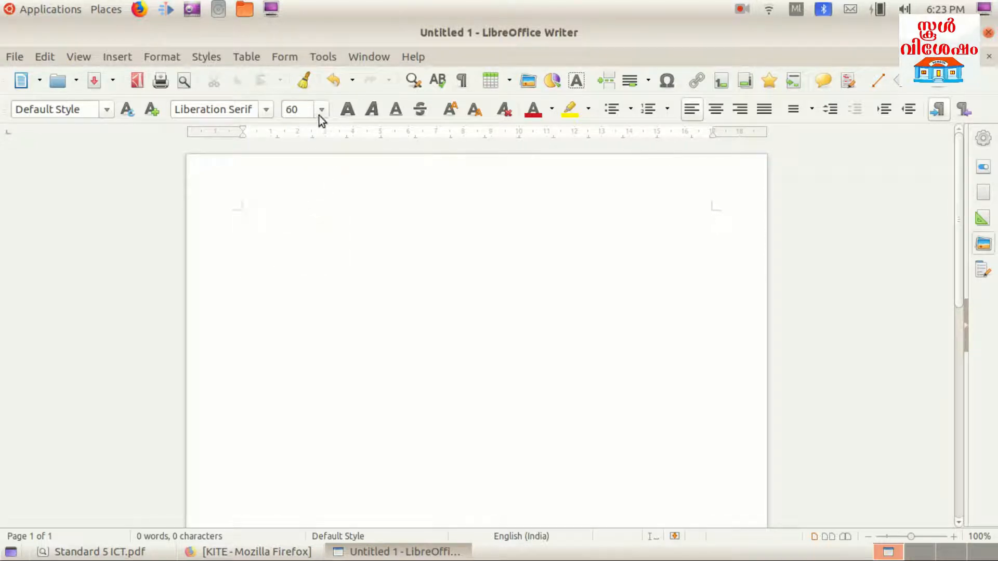
Type the Malayalam title മരം ഒരു വരം
{"action": "type", "text": "മോ"}
{"action": "key", "text": "BackSpace"}
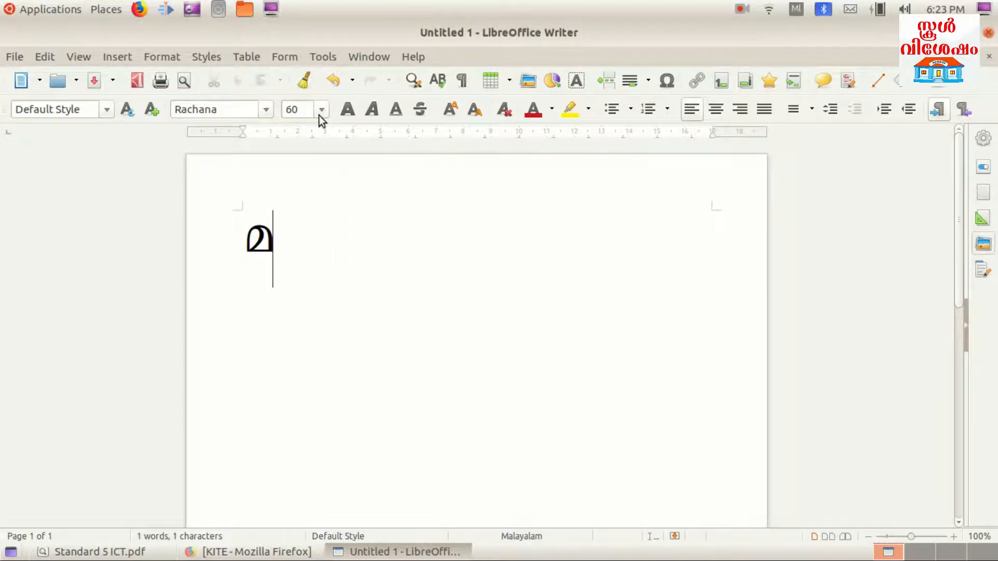
{"action": "type", "text": "ര്"}
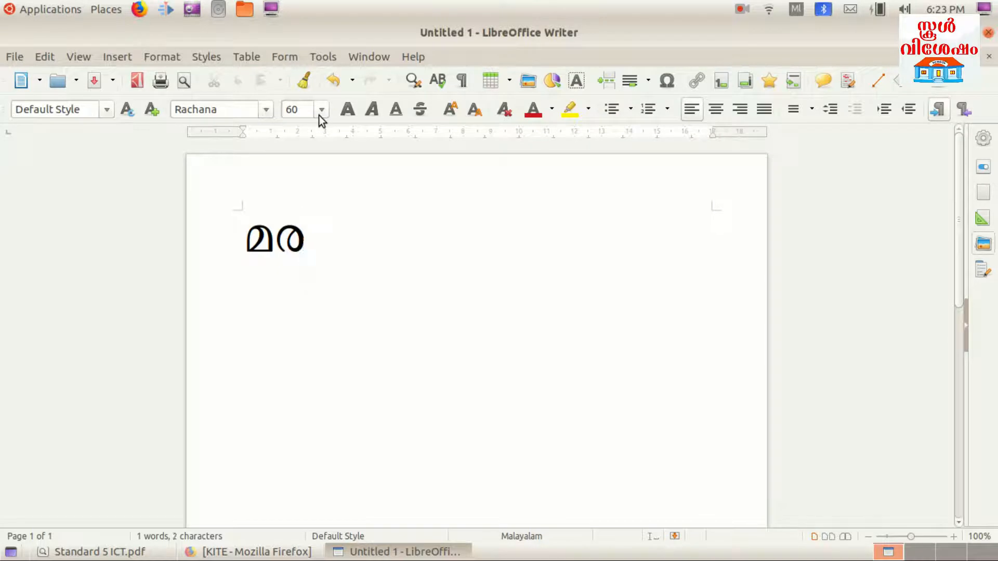
{"action": "type", "text": "സ"}
{"action": "key", "text": "BackSpace"}
{"action": "key", "text": "BackSpace"}
{"action": "type", "text": "ം"}
{"action": "type", "text": "!"}
{"action": "key", "text": "BackSpace"}
{"action": "type", "text": "ഒ"}
{"action": "key", "text": "BackSpace"}
{"action": "type", "text": "ഒ"}
{"action": "key", "text": "BackSpace"}
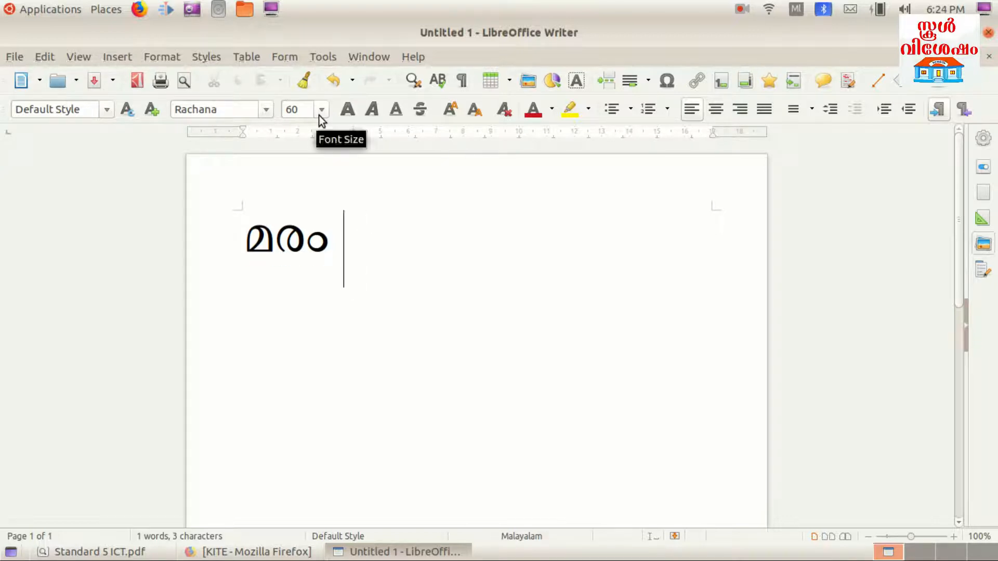
{"action": "type", "text": "ഒ"}
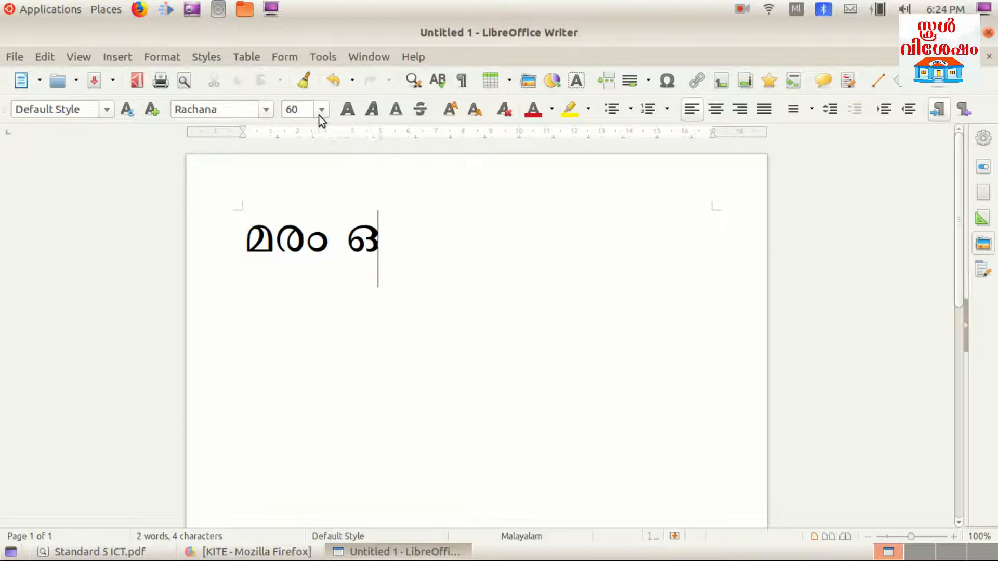
{"action": "type", "text": "രി"}
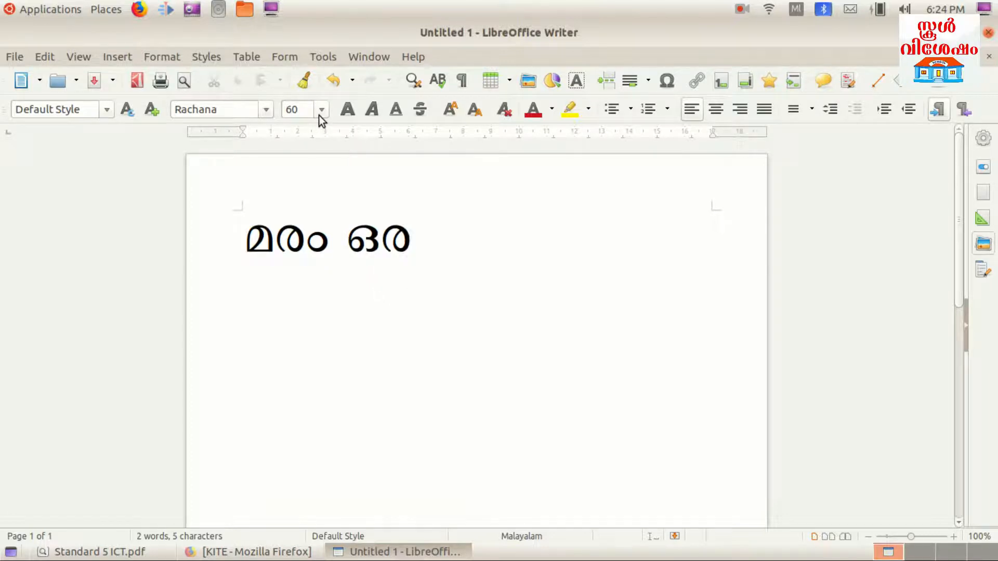
{"action": "key", "text": "BackSpace"}
{"action": "type", "text": "ു "}
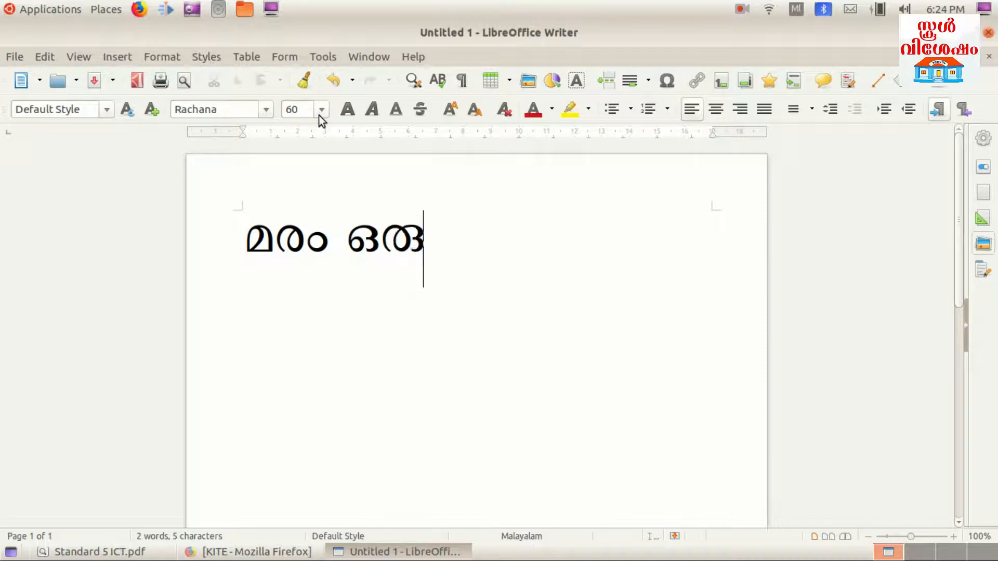
{"action": "type", "text": "വ"}
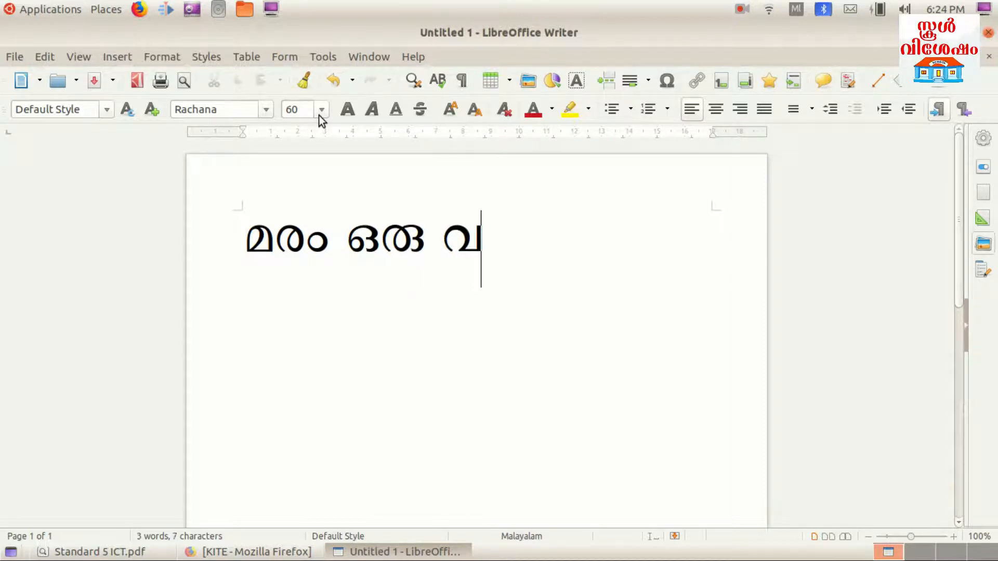
{"action": "type", "text": "രം"}
Select the whole title line
{"action": "left_click", "coordinate": [369, 239]}
{"action": "key", "text": "Home"}
{"action": "key", "text": "shift+End"}
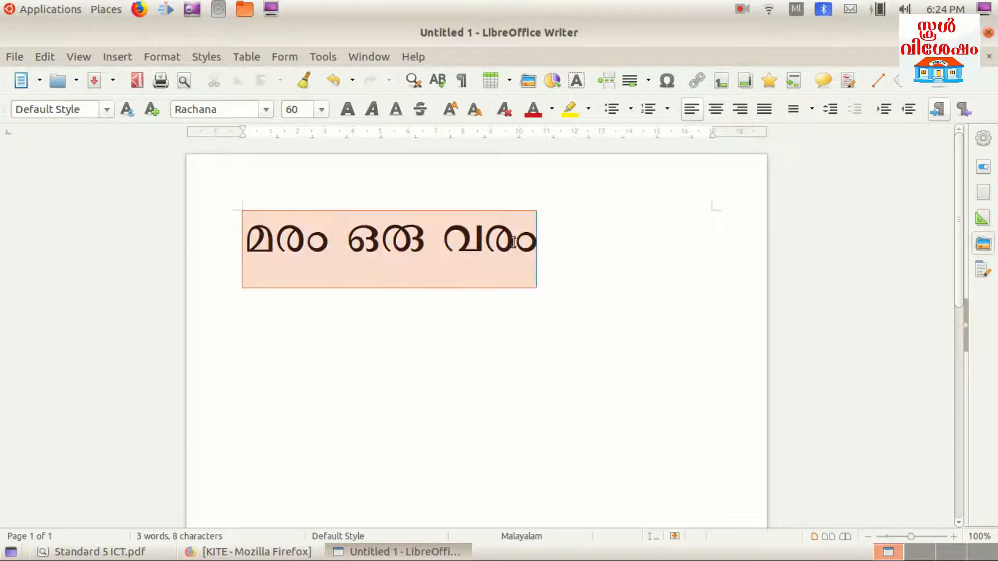
Centre and bold the title, then add an empty line below it
{"action": "left_click", "coordinate": [716, 110]}
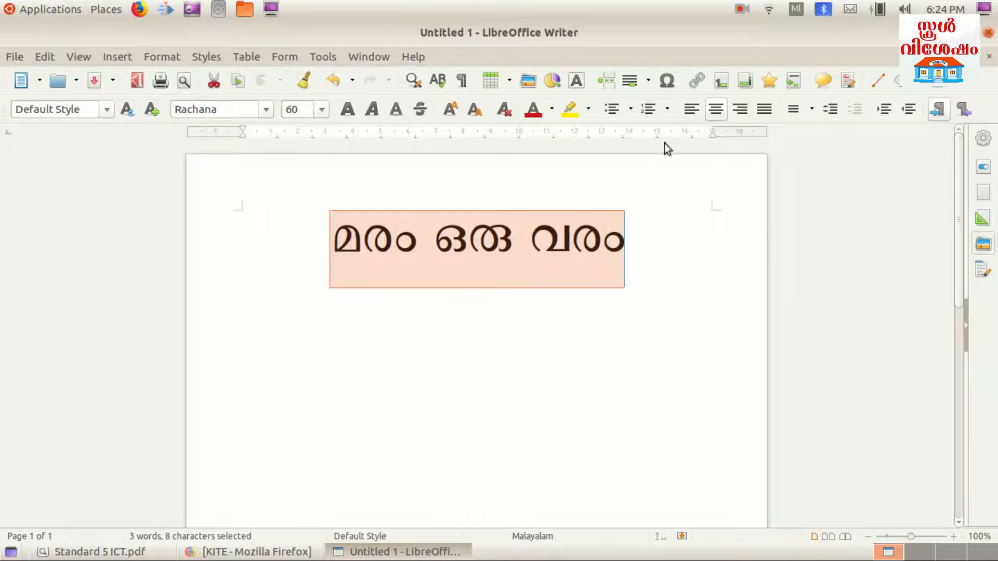
{"action": "left_click", "coordinate": [348, 108]}
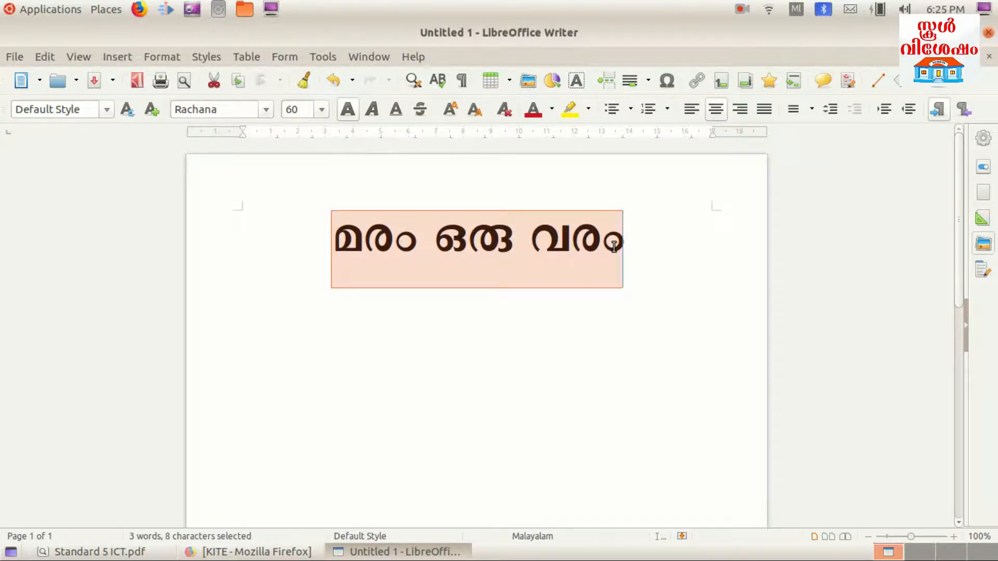
{"action": "left_click", "coordinate": [646, 253]}
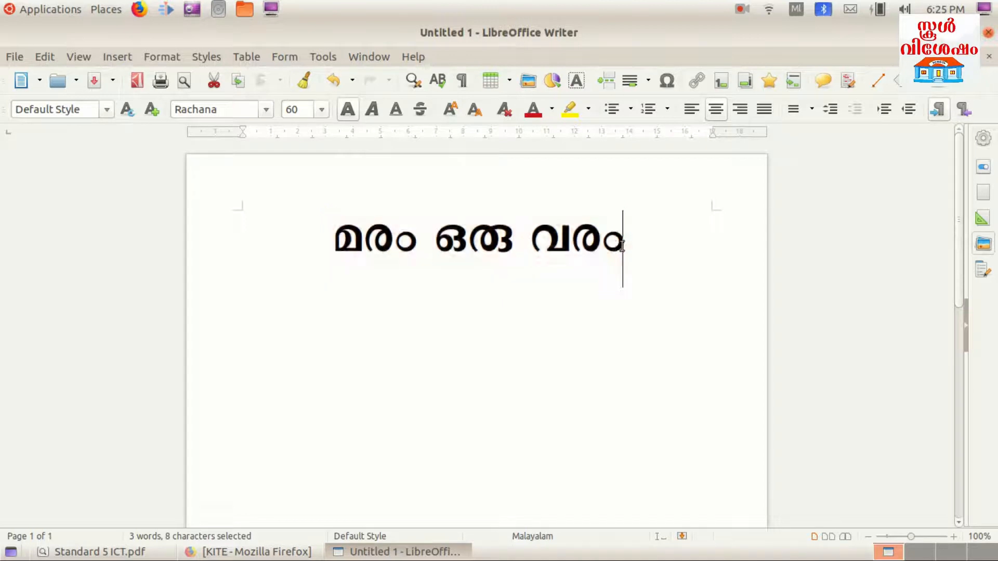
{"action": "key", "text": "Return"}
{"action": "key", "text": "Return"}
{"action": "key", "text": "Return"}
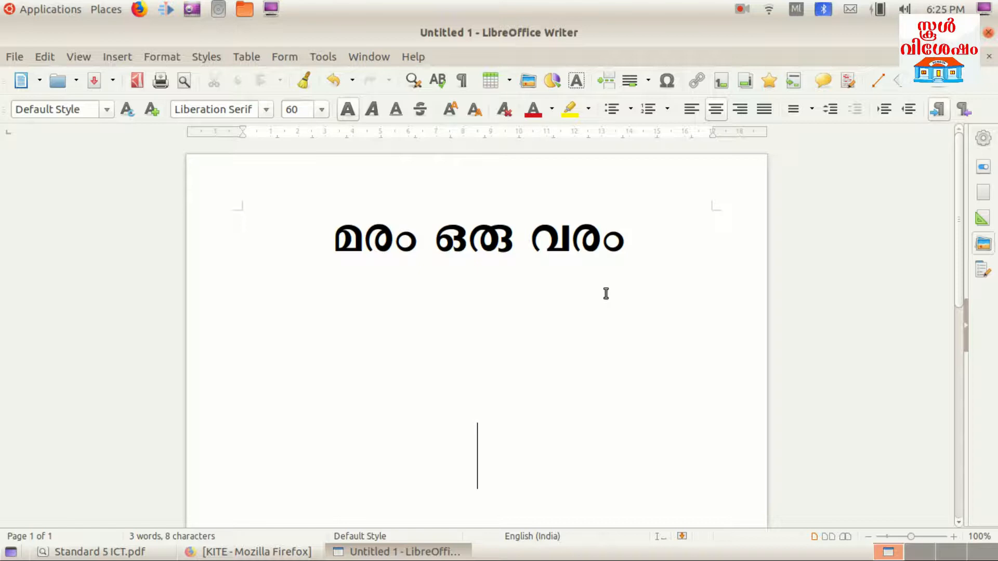
Type the first slogan line ഒരു തൈ നടുമ്പോൾ, switching to the swanalekha input method midway
{"action": "type", "text": "ൊ"}
{"action": "key", "text": "BackSpace"}
{"action": "type", "text": "ഒ"}
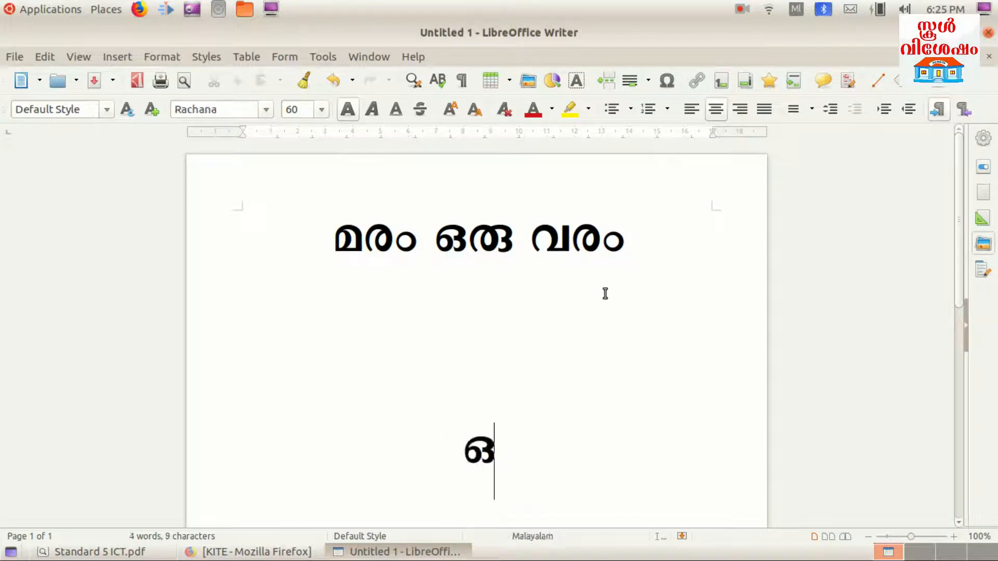
{"action": "type", "text": "രു"}
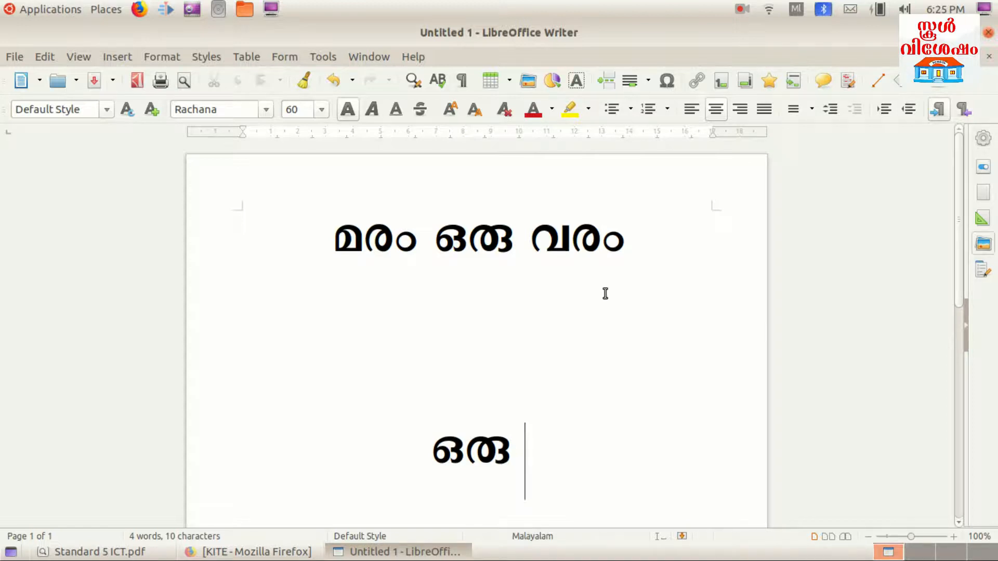
{"action": "type", "text": "ത"}
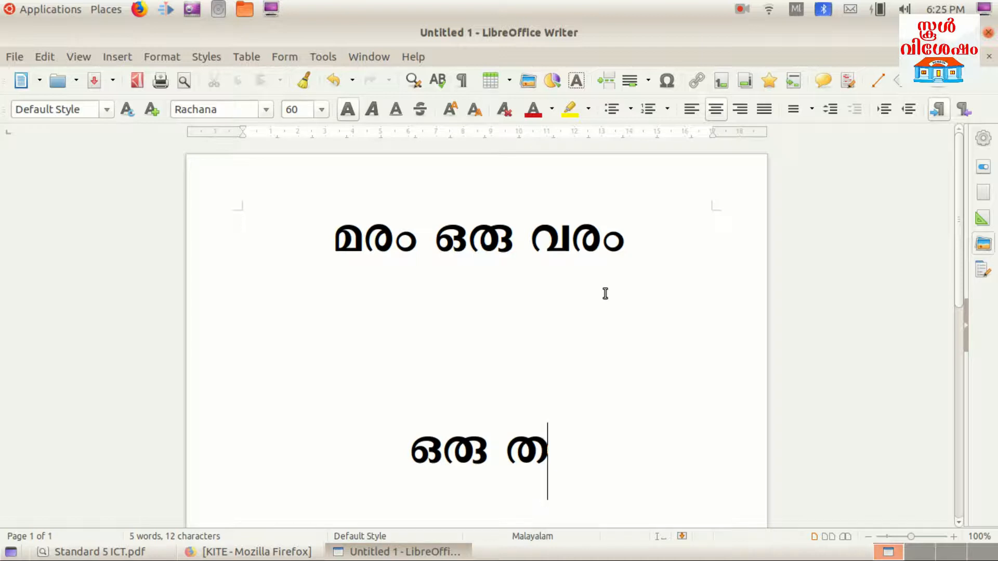
{"action": "type", "text": "ൈ"}
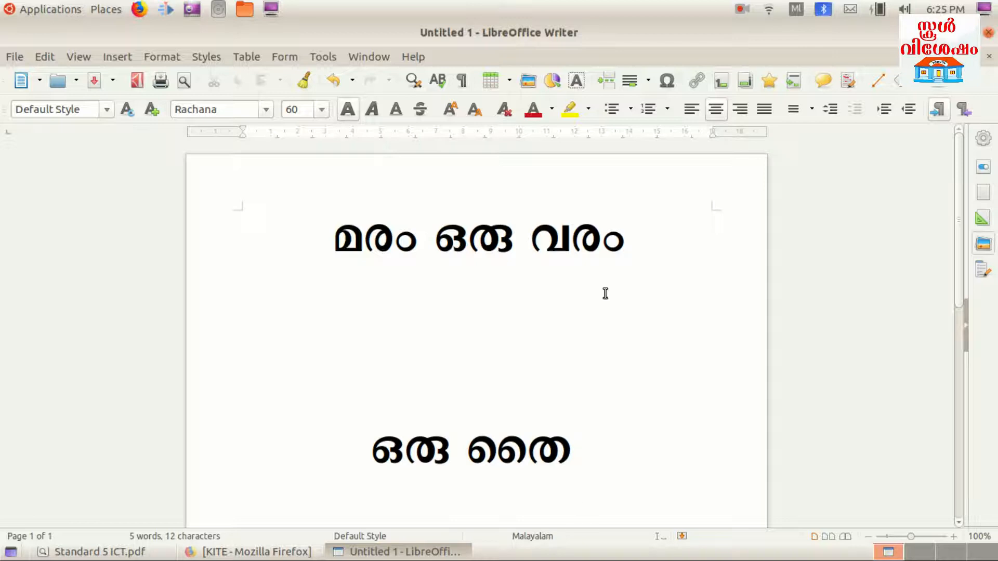
{"action": "type", "text": " ന"}
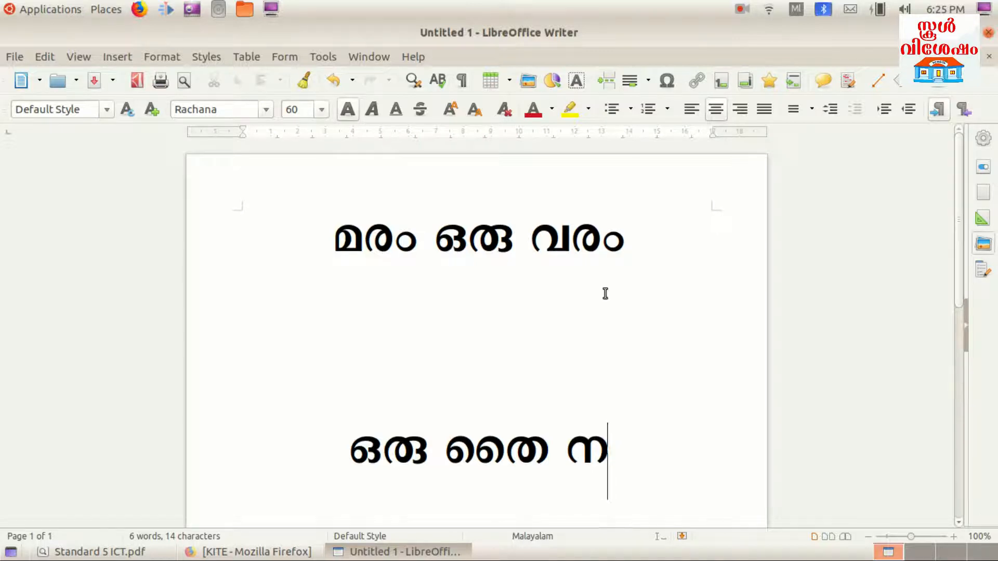
{"action": "left_click", "coordinate": [802, 13]}
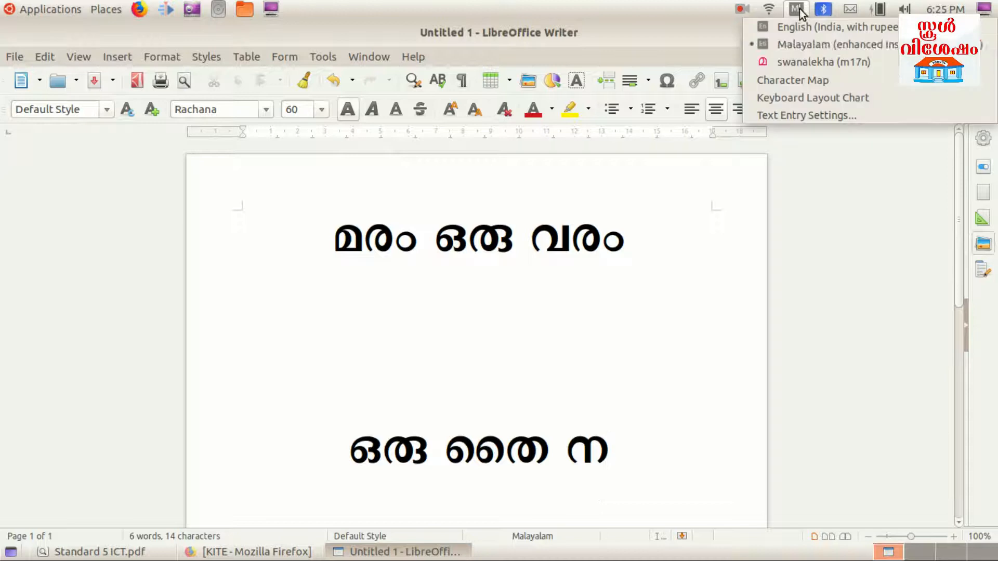
{"action": "left_click", "coordinate": [802, 57]}
{"action": "type", "text": "ടു"}
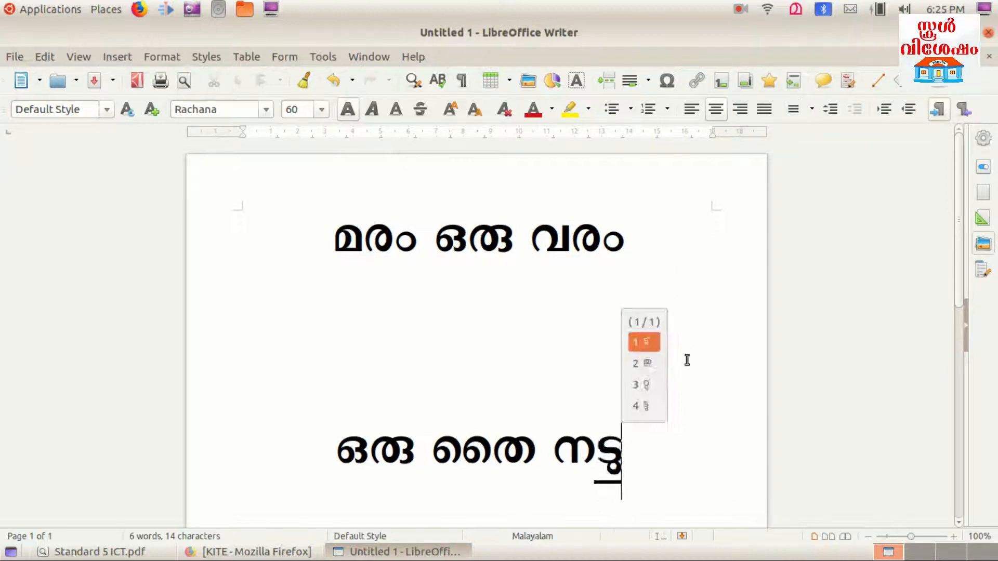
{"action": "type", "text": "മ്പ്ോ"}
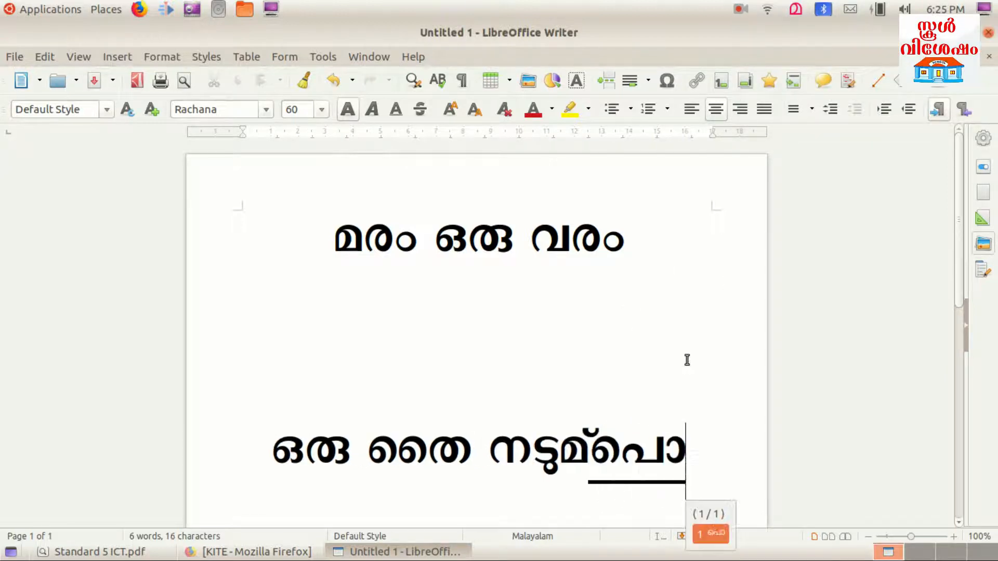
{"action": "type", "text": "ൾ"}
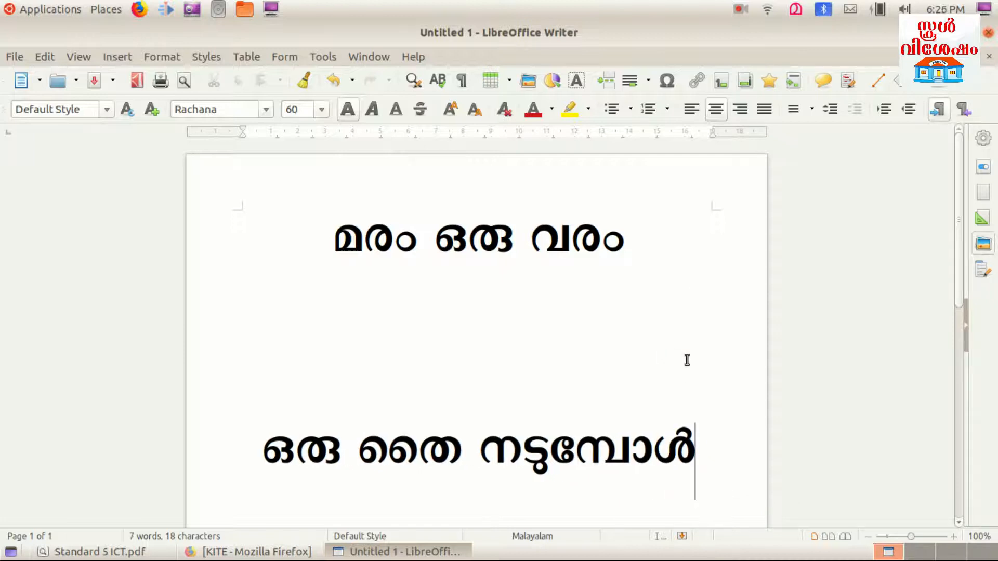
{"action": "key", "text": "Return"}
Type the second slogan line ഒരു തണൽ നടുന്നു
{"action": "type", "text": "ഒരു"}
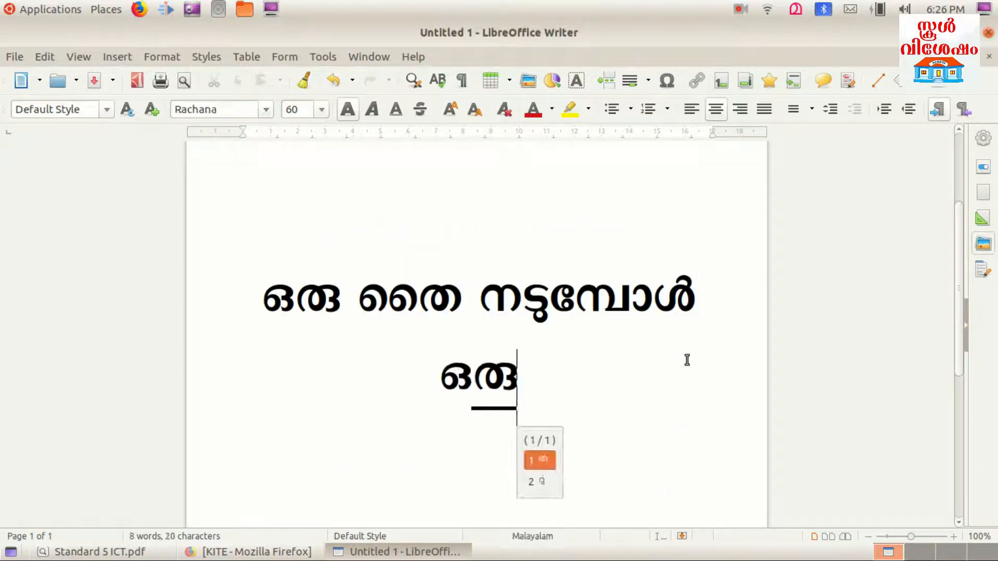
{"action": "type", "text": " തണൽ നട്ട"}
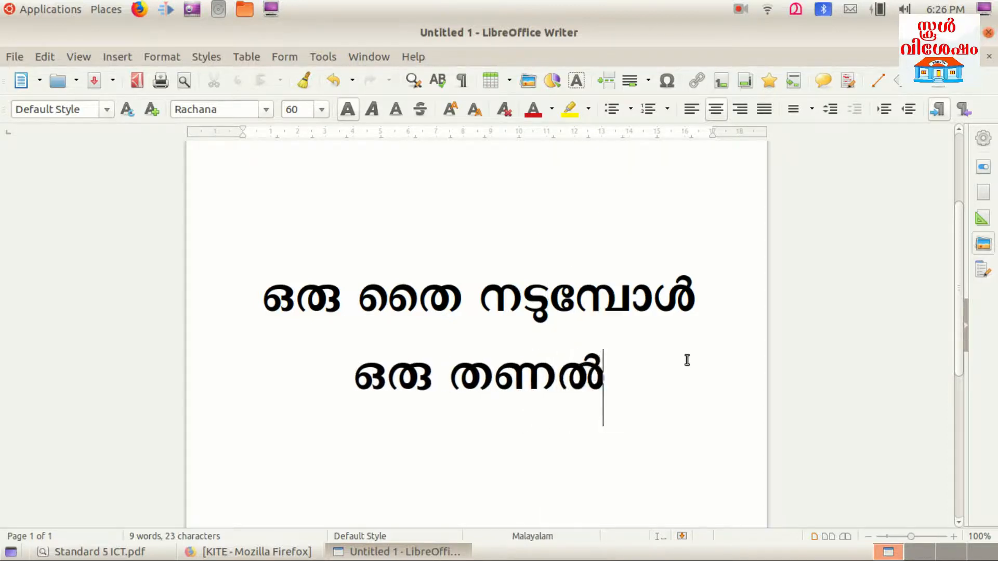
{"action": "key", "text": "BackSpace"}
{"action": "key", "text": "BackSpace"}
{"action": "key", "text": "BackSpace"}
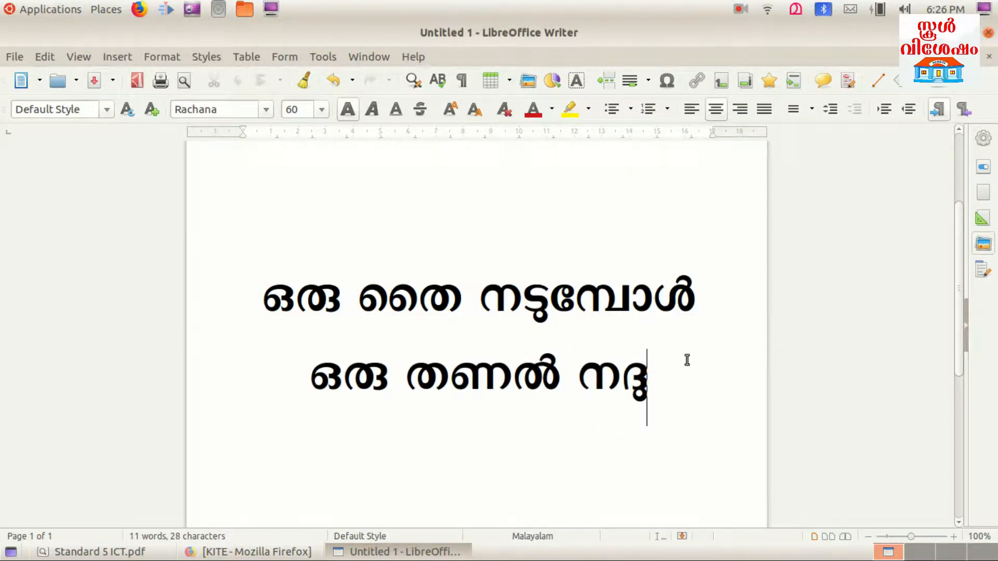
{"action": "type", "text": "ട്ടന്ന്"}
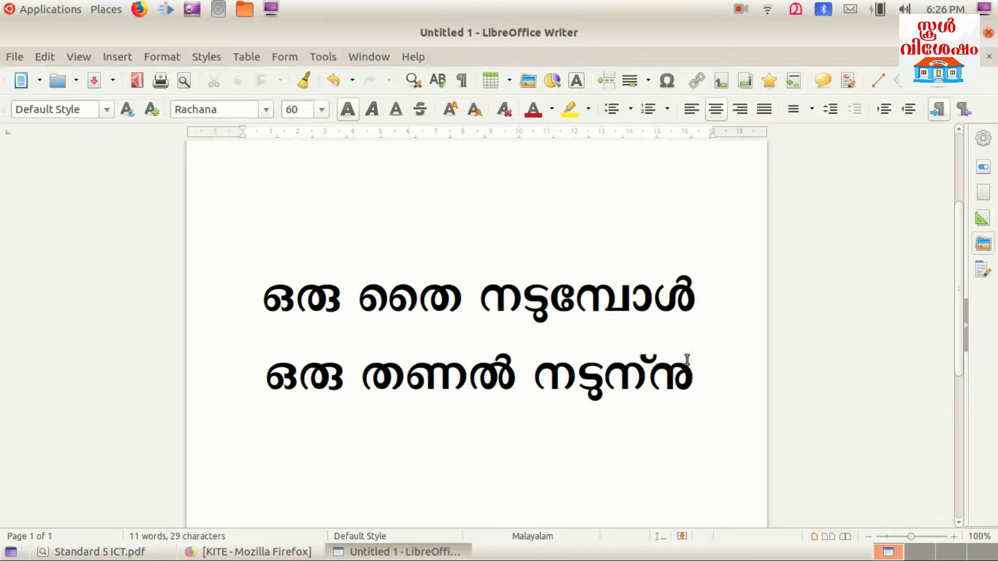
{"action": "type", "text": "ു"}
{"action": "scroll", "coordinate": [642, 365], "scroll_direction": "up", "scroll_amount": 2}
{"action": "scroll", "coordinate": [675, 485], "scroll_direction": "down", "scroll_amount": 2}
{"action": "scroll", "coordinate": [715, 392], "scroll_direction": "up", "scroll_amount": 3}
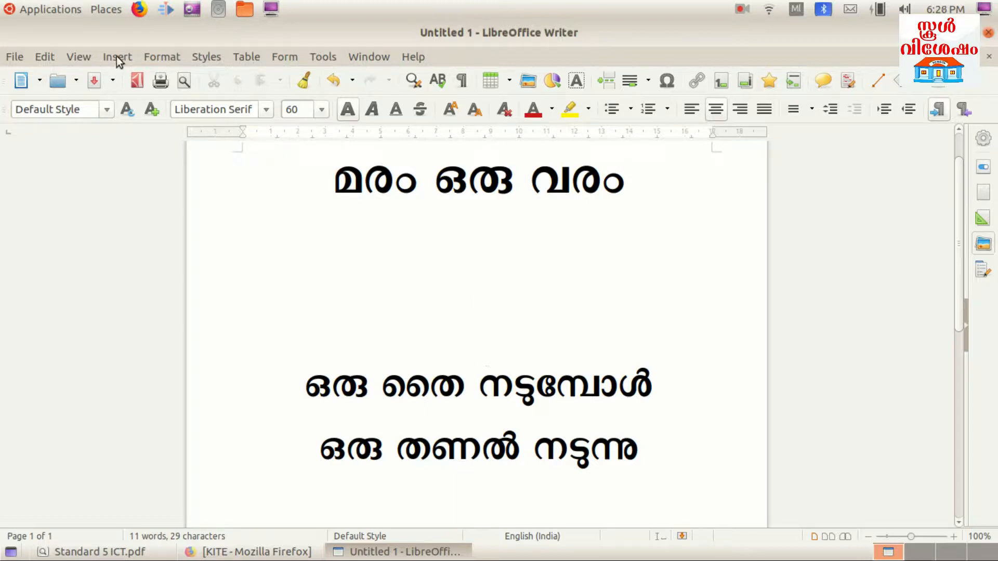
Open the Gallery via Insert > Media and display its Environment theme
{"action": "left_click", "coordinate": [116, 56]}
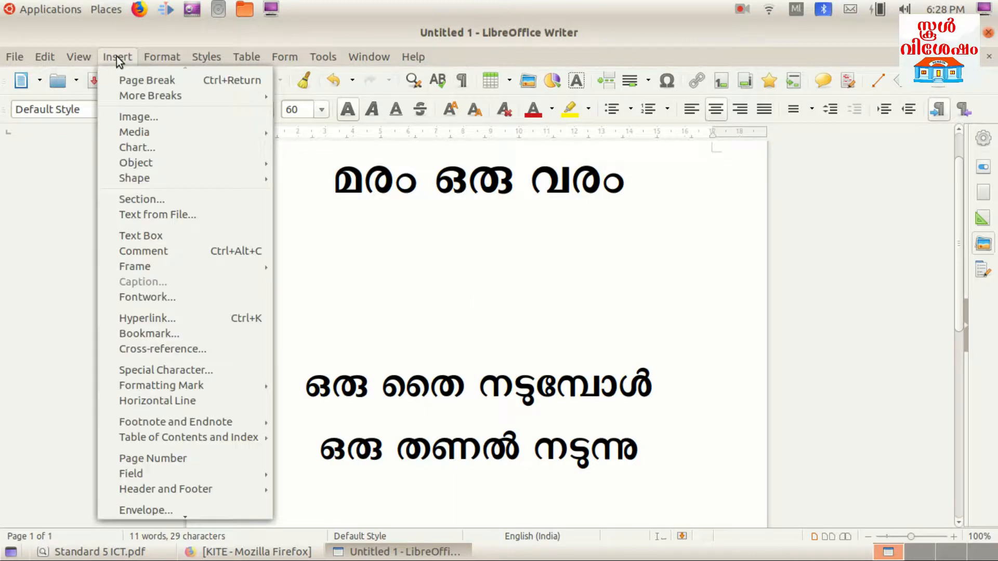
{"action": "mouse_move", "coordinate": [151, 134]}
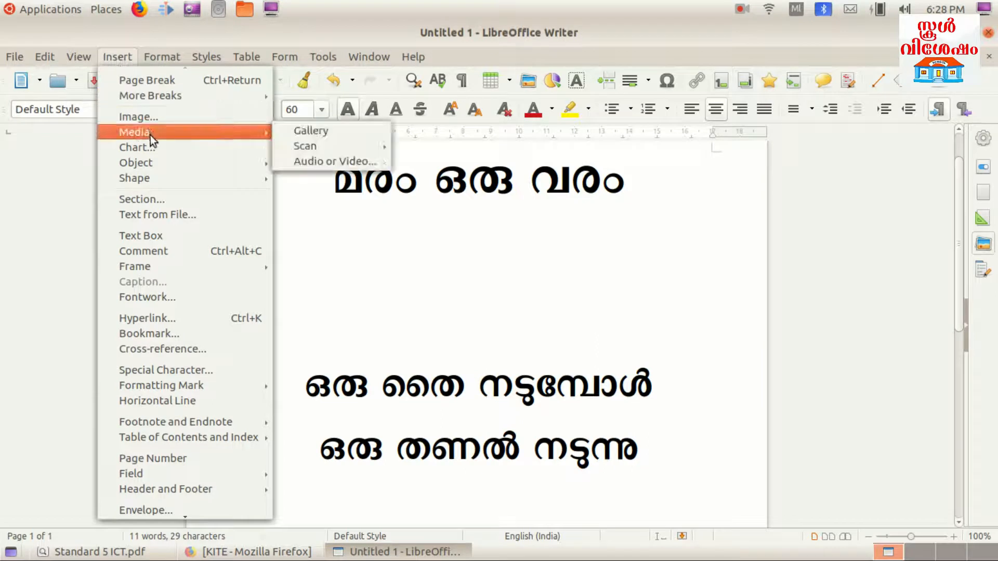
{"action": "left_click", "coordinate": [313, 130]}
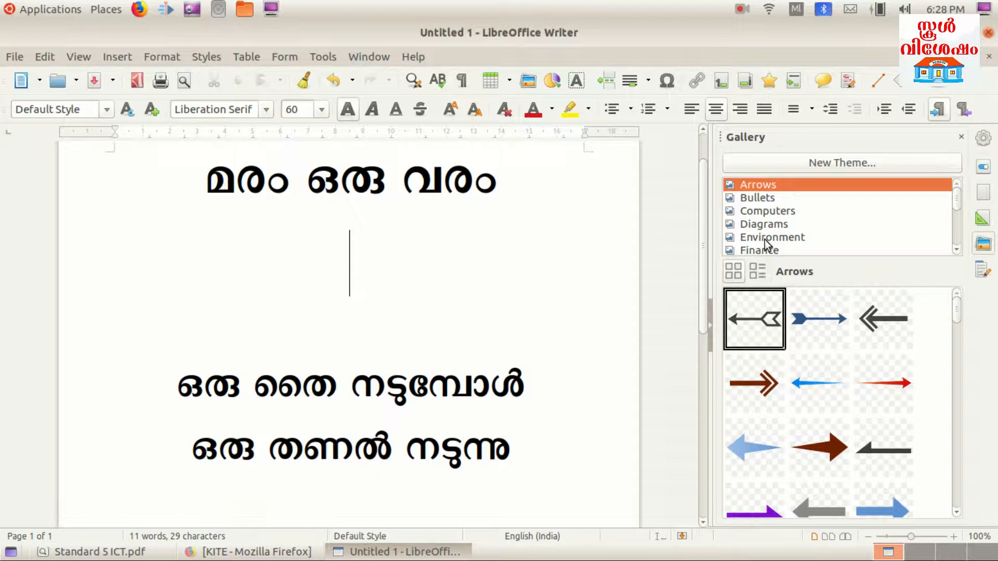
{"action": "left_click", "coordinate": [780, 242]}
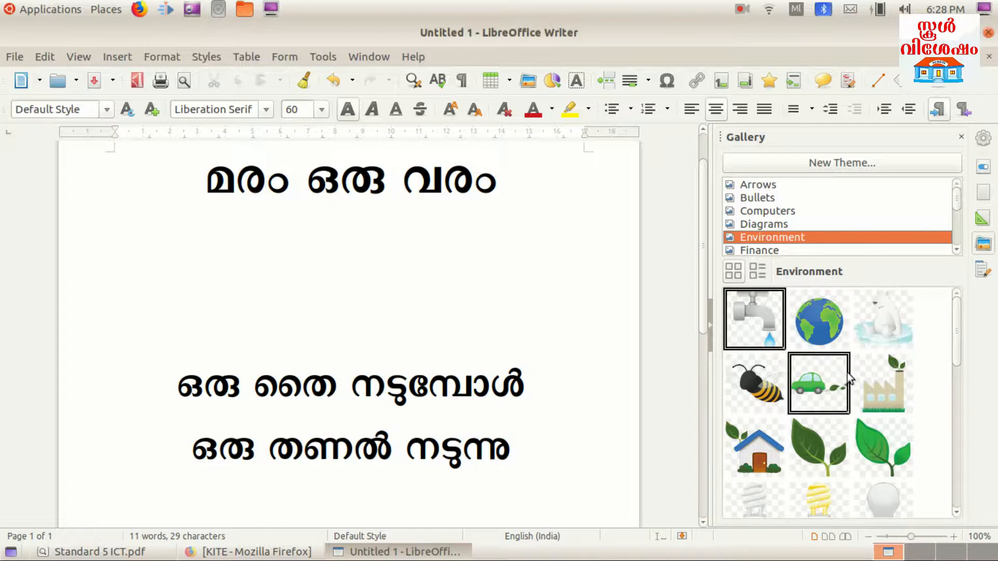
Drag the Earth globe picture between the title and the slogan, pushing the slogan below it
{"action": "left_click", "coordinate": [832, 331]}
{"action": "left_click_drag", "start_coordinate": [832, 331], "coordinate": [519, 329]}
{"action": "left_click_drag", "start_coordinate": [386, 290], "coordinate": [390, 289]}
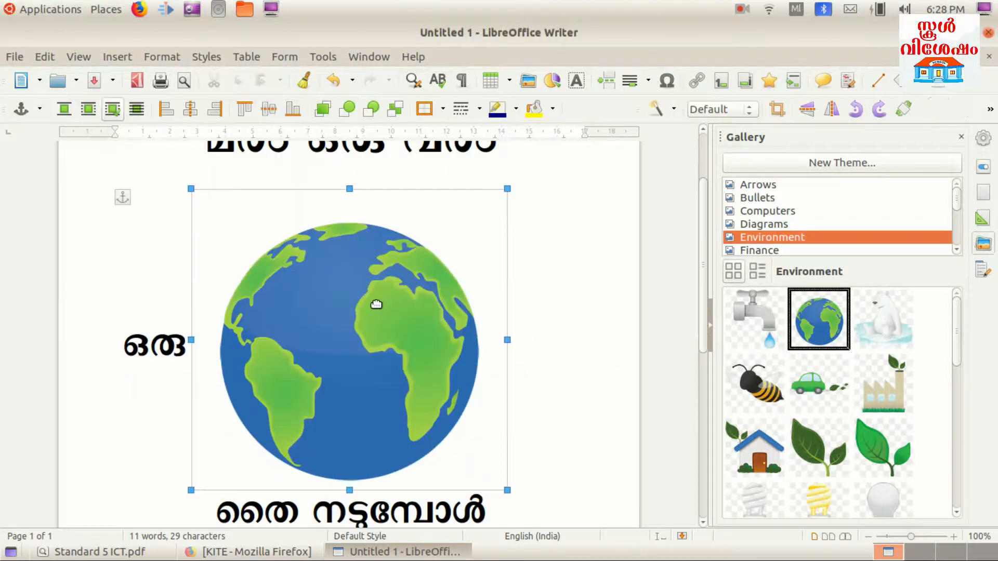
{"action": "left_click", "coordinate": [112, 333]}
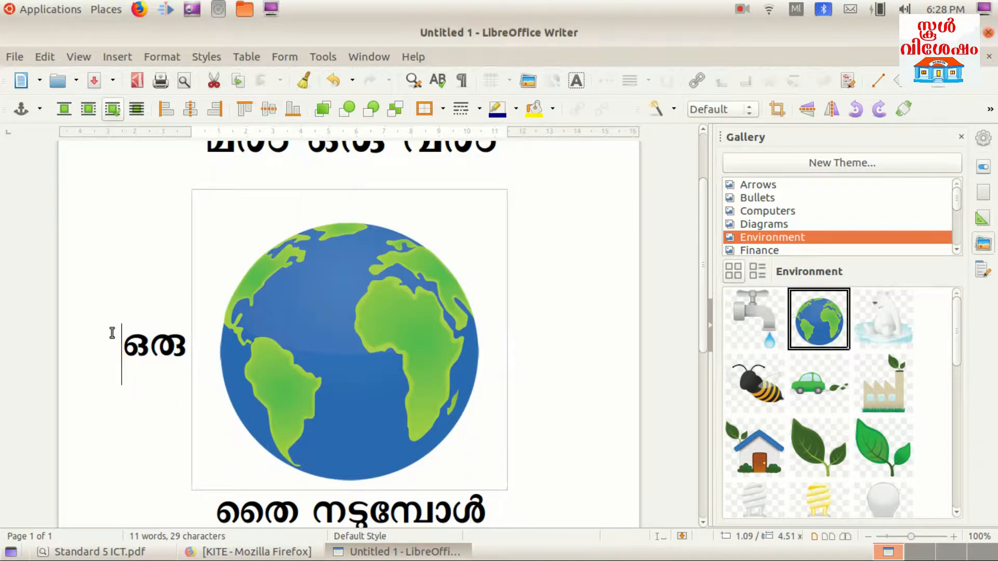
{"action": "key", "text": "Return"}
{"action": "key", "text": "Return"}
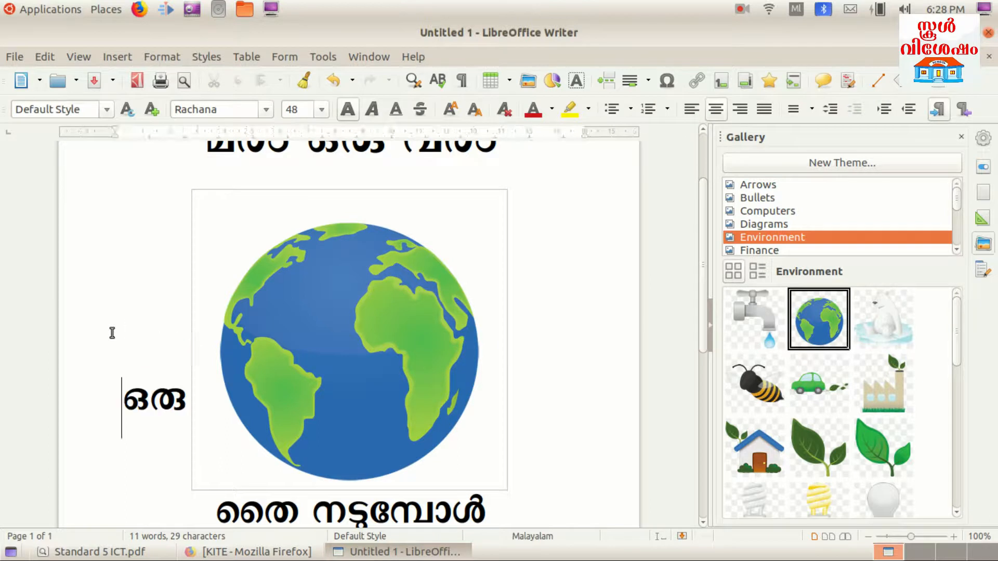
{"action": "key", "text": "Return"}
{"action": "key", "text": "Return"}
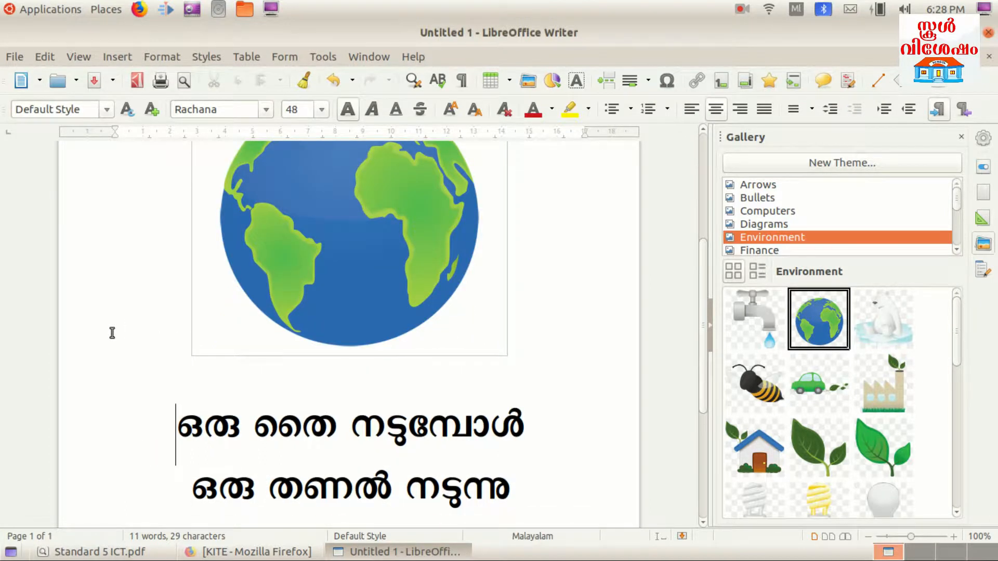
Zoom out and delete the empty line so the slogan sits directly under the globe
{"action": "scroll", "coordinate": [279, 349], "scroll_direction": "up", "scroll_amount": 4}
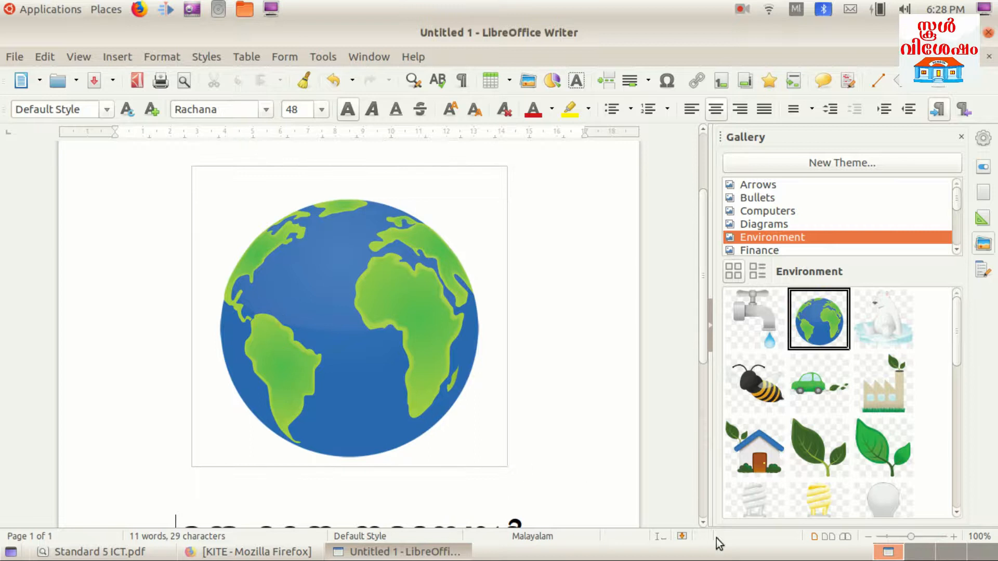
{"action": "left_click", "coordinate": [868, 536]}
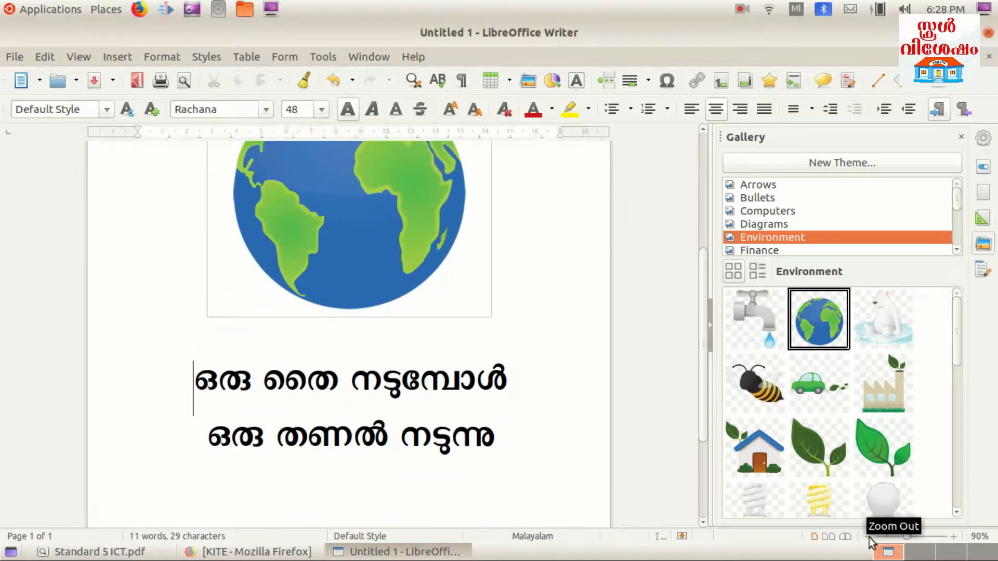
{"action": "left_click", "coordinate": [868, 536]}
{"action": "scroll", "coordinate": [484, 455], "scroll_direction": "up", "scroll_amount": 2}
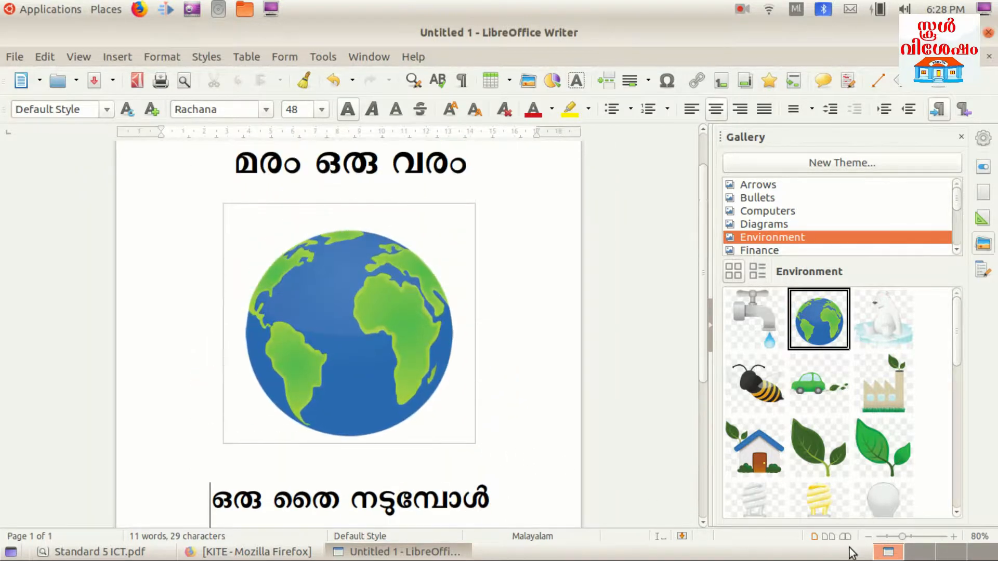
{"action": "left_click", "coordinate": [868, 537]}
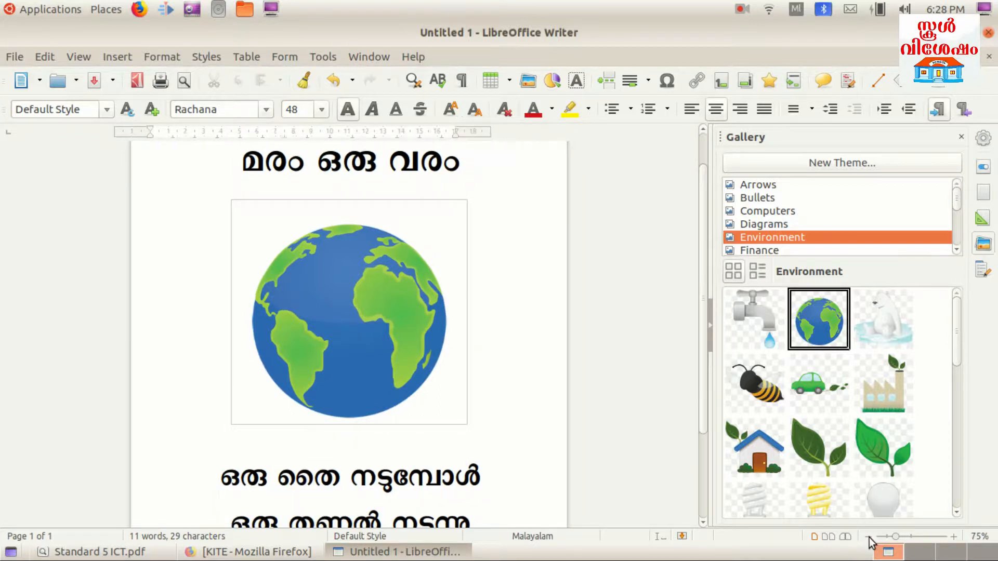
{"action": "left_click", "coordinate": [868, 537]}
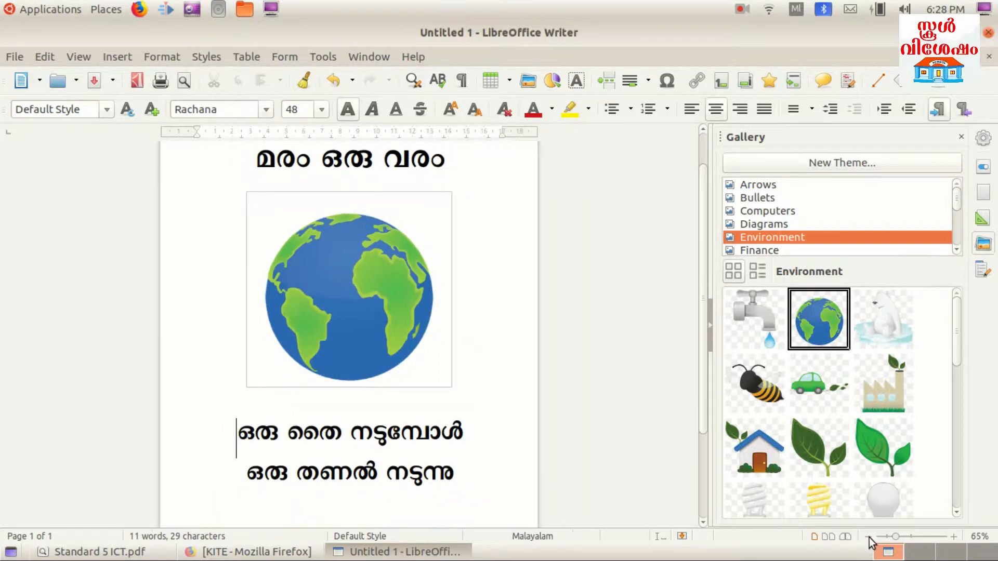
{"action": "left_click", "coordinate": [953, 537]}
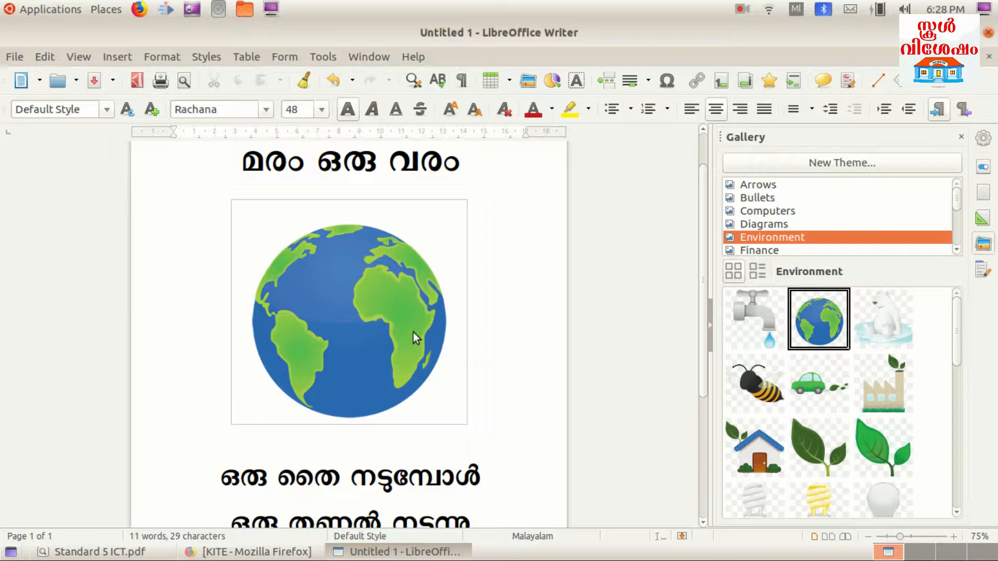
{"action": "scroll", "coordinate": [413, 333], "scroll_direction": "down", "scroll_amount": 1}
{"action": "left_click", "coordinate": [216, 430]}
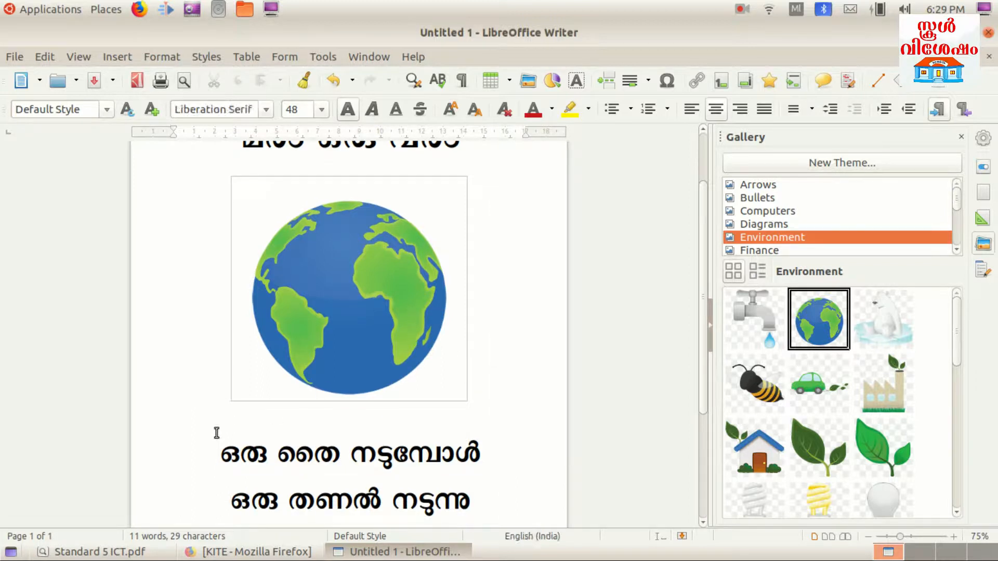
{"action": "key", "text": "Delete"}
{"action": "key", "text": "Return"}
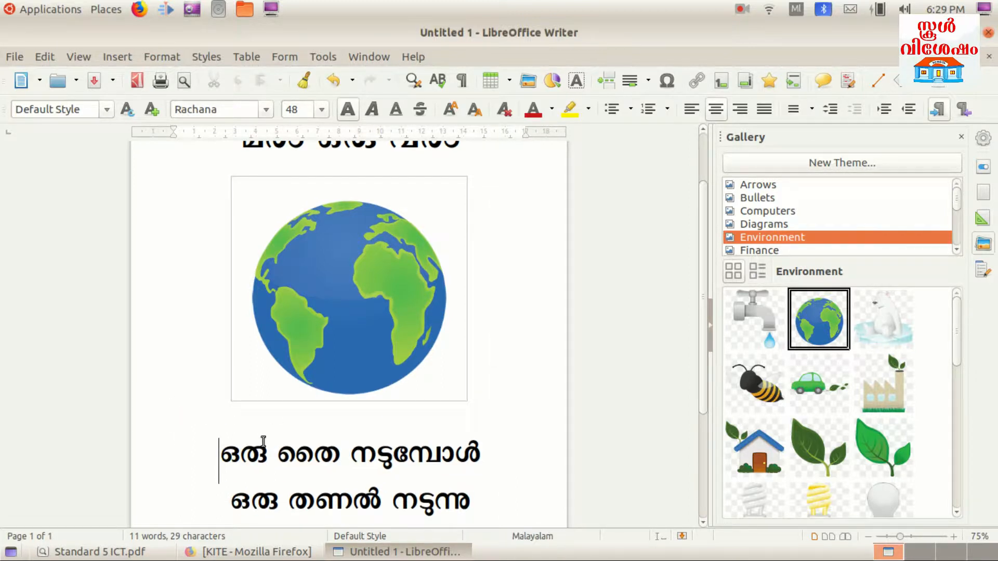
{"action": "scroll", "coordinate": [847, 447], "scroll_direction": "down", "scroll_amount": 5}
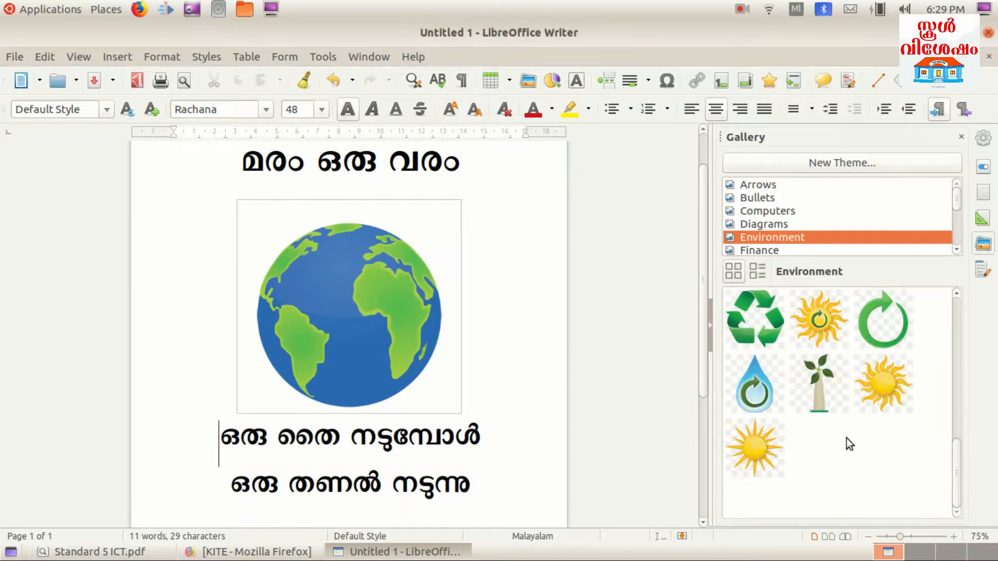
{"action": "scroll", "coordinate": [826, 417], "scroll_direction": "up", "scroll_amount": 5}
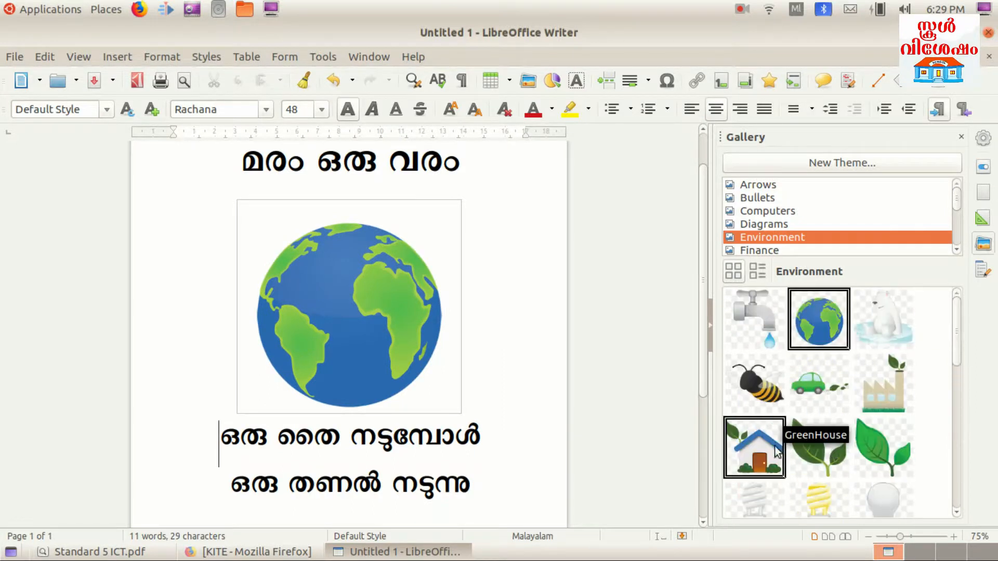
Drag the GreenHouse picture onto the page, shrink it and place it at the globe's lower-right corner
{"action": "left_click_drag", "start_coordinate": [820, 446], "coordinate": [447, 385]}
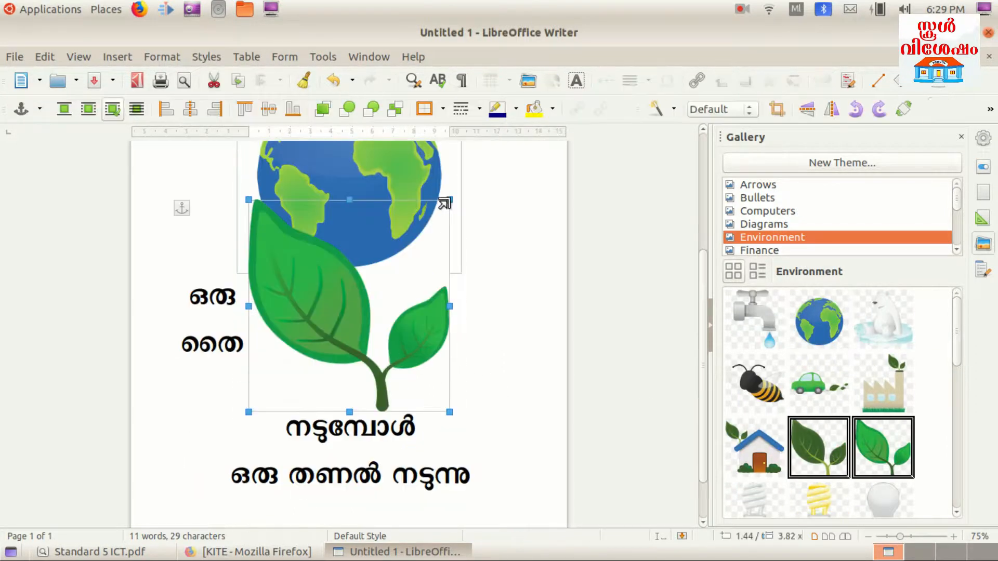
{"action": "left_click_drag", "start_coordinate": [445, 203], "coordinate": [315, 338]}
{"action": "left_click_drag", "start_coordinate": [354, 301], "coordinate": [374, 215]}
{"action": "scroll", "coordinate": [386, 260], "scroll_direction": "up", "scroll_amount": 2}
{"action": "left_click_drag", "start_coordinate": [355, 320], "coordinate": [268, 260]}
{"action": "left_click_drag", "start_coordinate": [271, 219], "coordinate": [271, 206]}
{"action": "left_click_drag", "start_coordinate": [242, 152], "coordinate": [252, 213]}
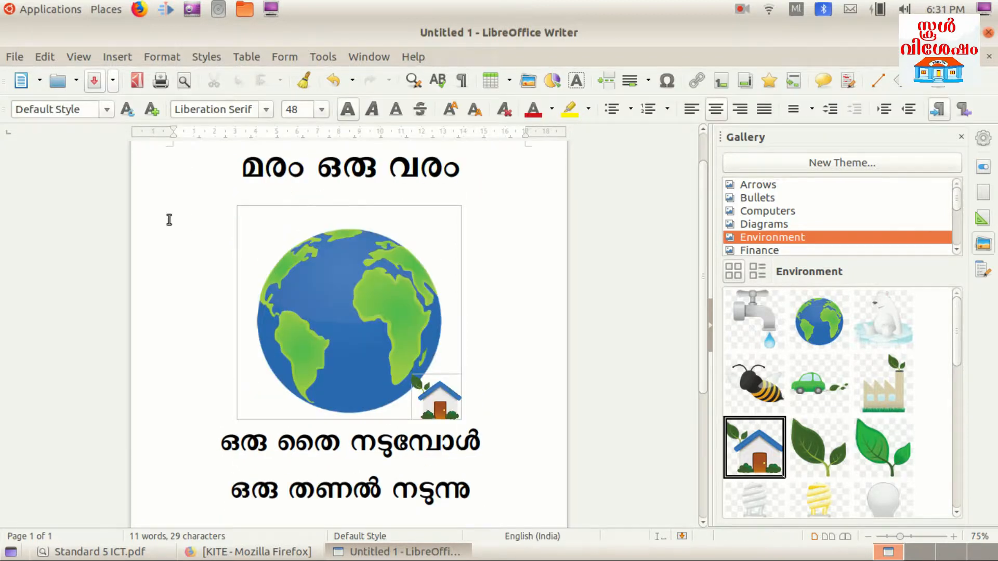
{"action": "left_click_drag", "start_coordinate": [244, 169], "coordinate": [518, 133]}
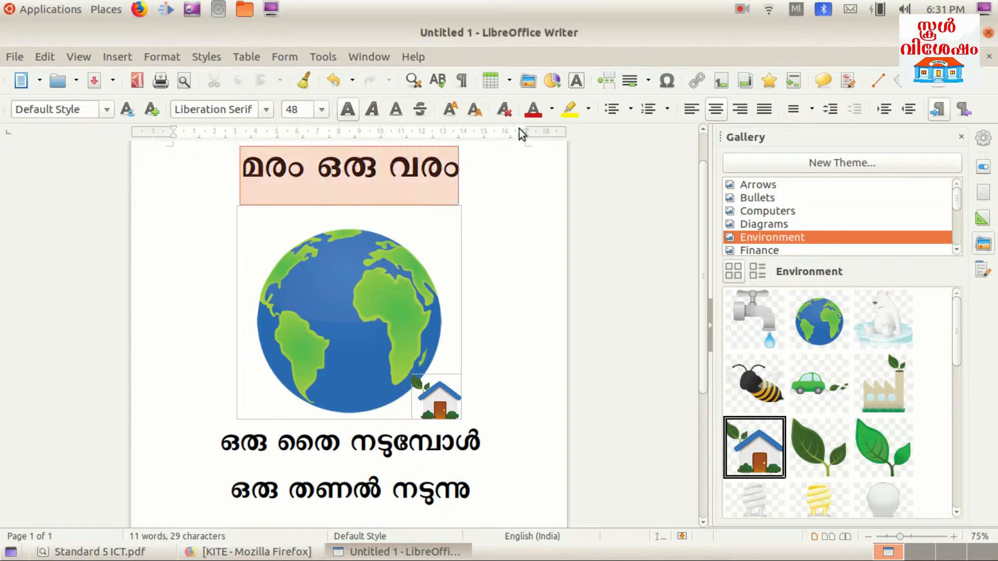
Colour the whole title line മരം ഒരു വരം green from the Font Color choices
{"action": "left_click", "coordinate": [551, 108]}
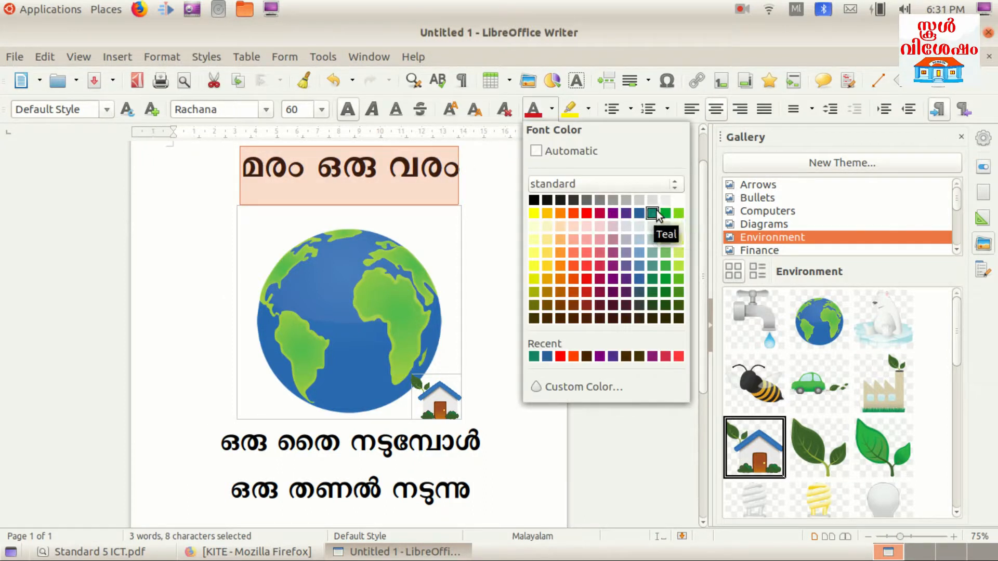
{"action": "left_click", "coordinate": [654, 212]}
{"action": "left_click", "coordinate": [514, 208]}
{"action": "left_click_drag", "start_coordinate": [471, 168], "coordinate": [248, 180]}
{"action": "left_click", "coordinate": [552, 109]}
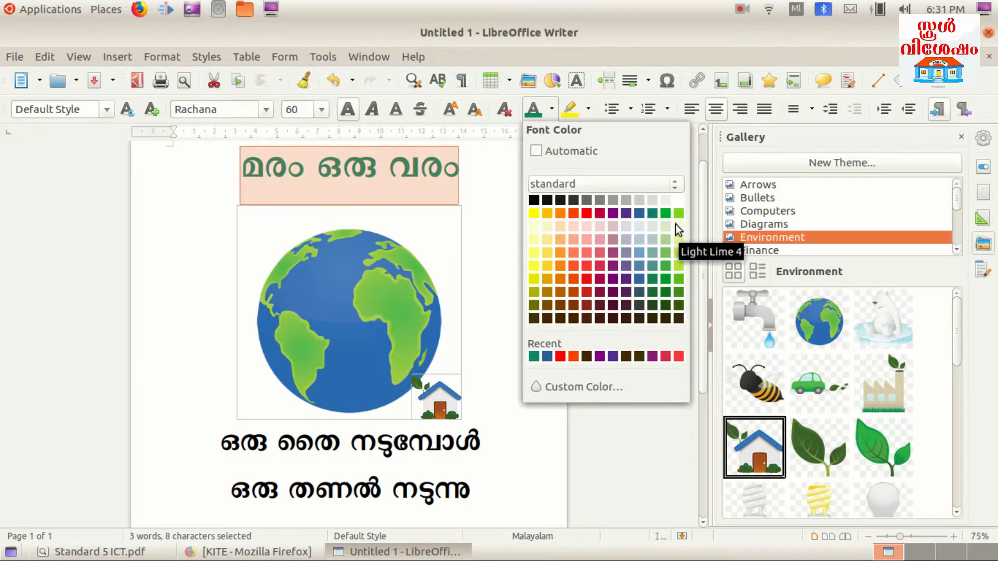
{"action": "left_click", "coordinate": [667, 213]}
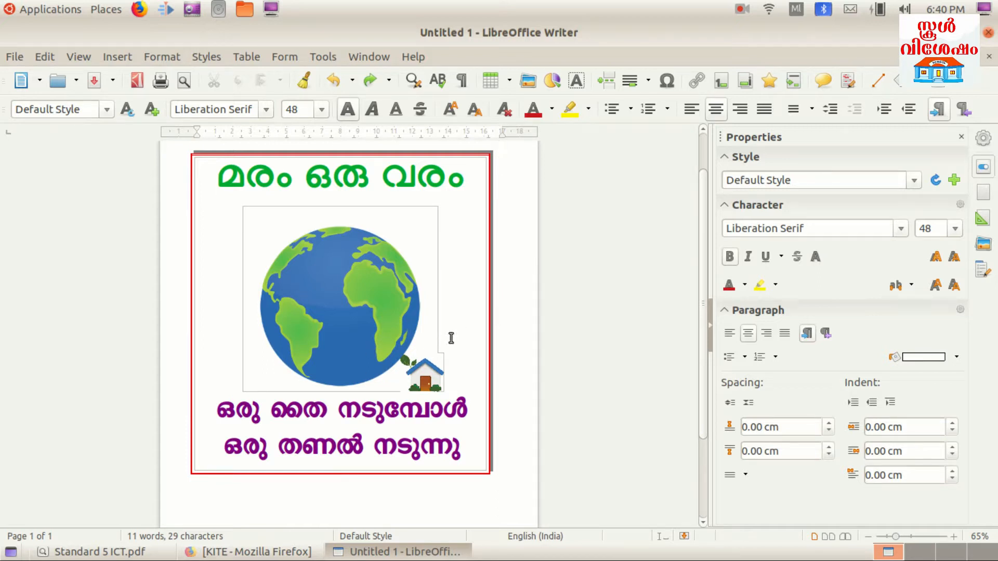
Start saving the poster and go to the 5 A folder in the home folder
{"action": "left_click", "coordinate": [14, 57]}
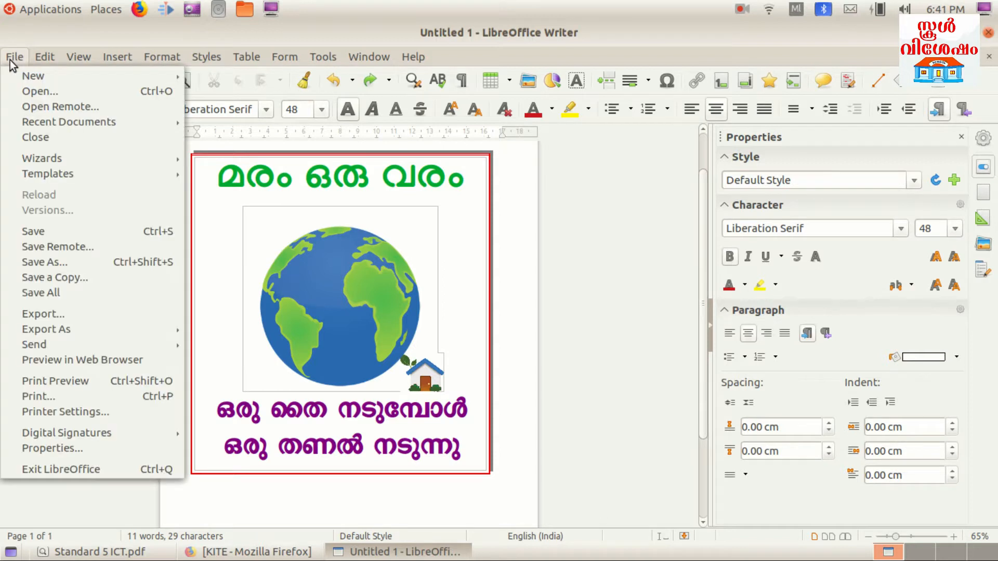
{"action": "left_click", "coordinate": [42, 231]}
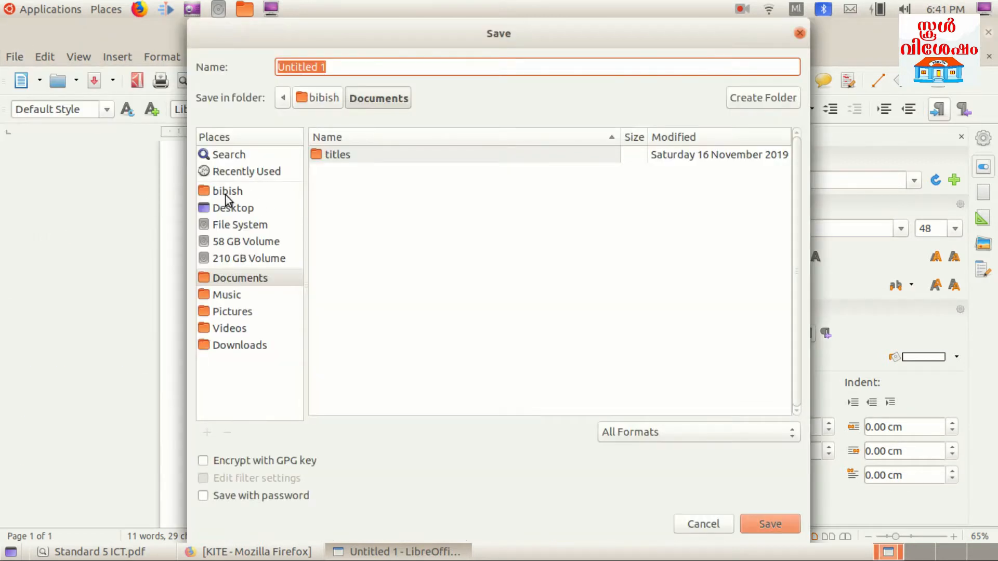
{"action": "left_click", "coordinate": [227, 192]}
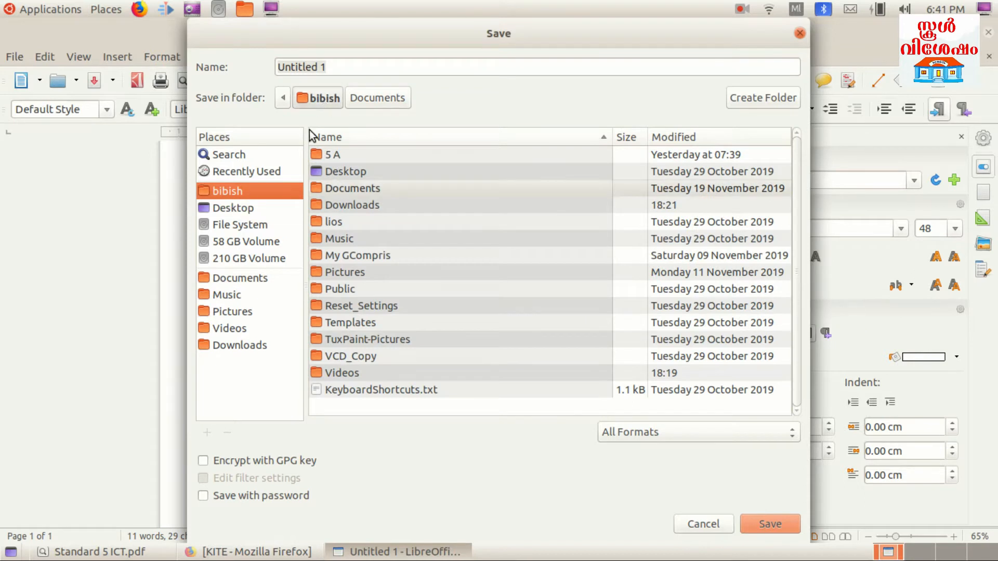
{"action": "double_click", "coordinate": [329, 155]}
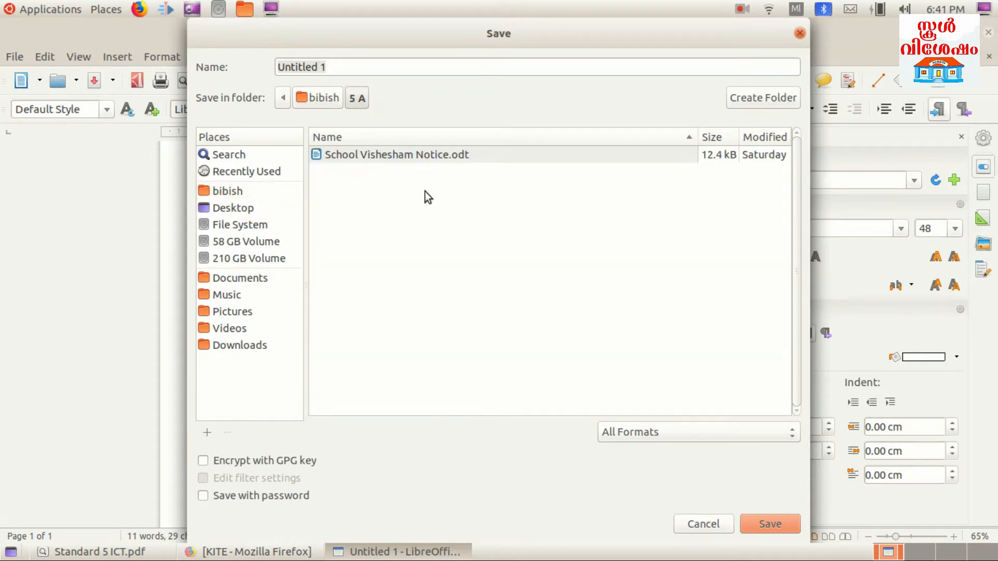
Replace the name Untitled 1 with Enviornment Poster, using English input, and save
{"action": "left_click_drag", "start_coordinate": [328, 66], "coordinate": [265, 75]}
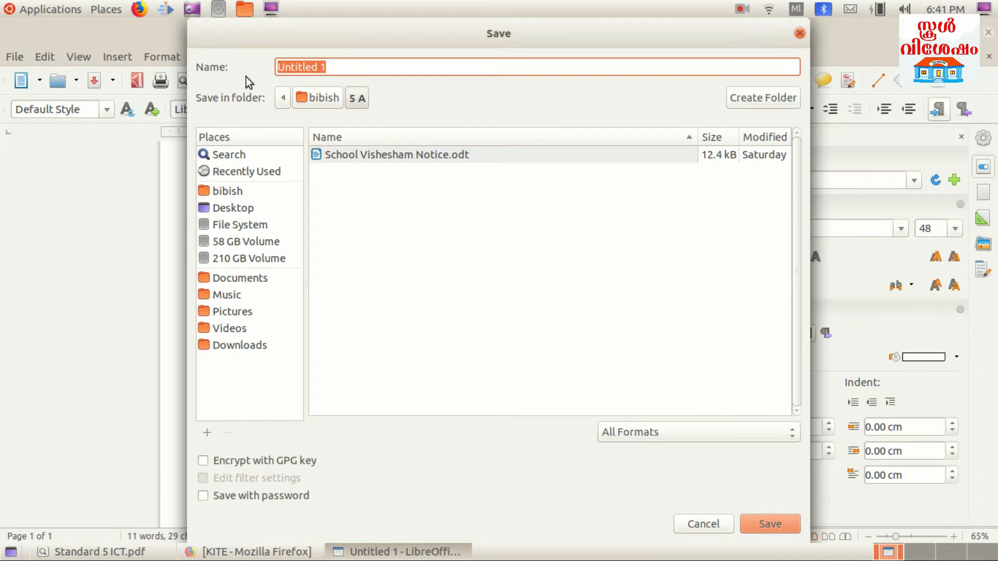
{"action": "key", "text": "BackSpace"}
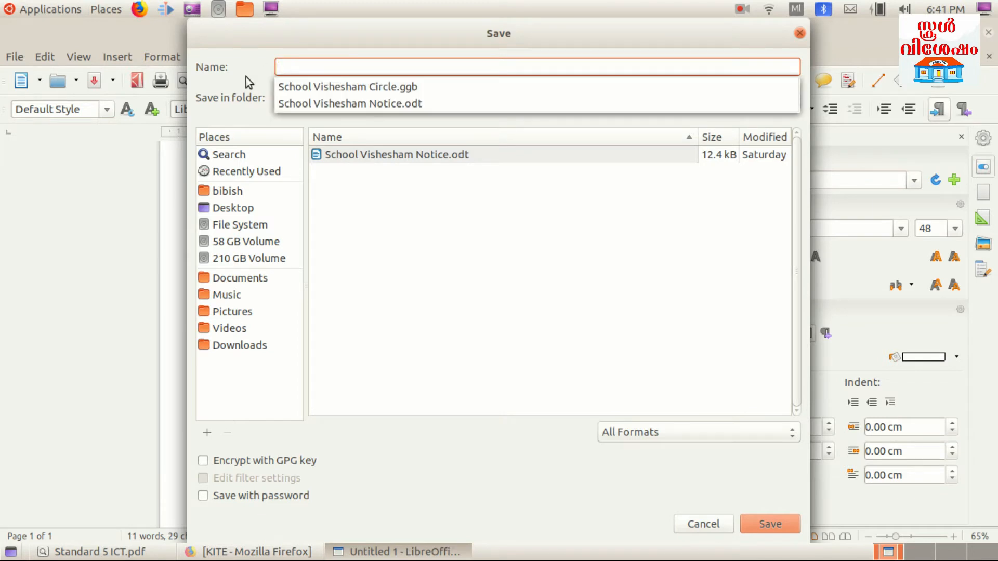
{"action": "left_click", "coordinate": [797, 8]}
{"action": "left_click", "coordinate": [796, 9]}
{"action": "left_click", "coordinate": [801, 24]}
{"action": "type", "text": "Enviornment Poster"}
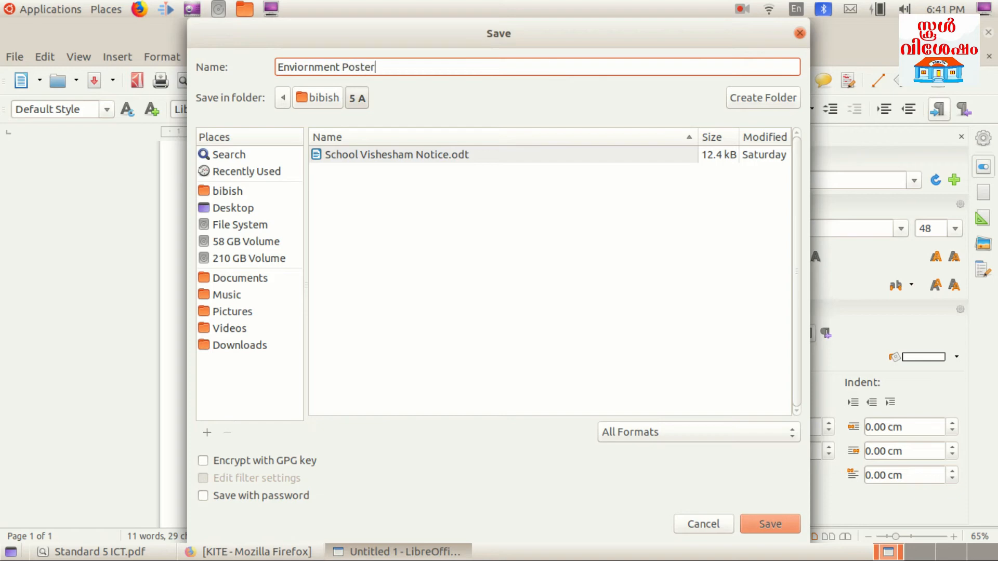
{"action": "left_click", "coordinate": [778, 520]}
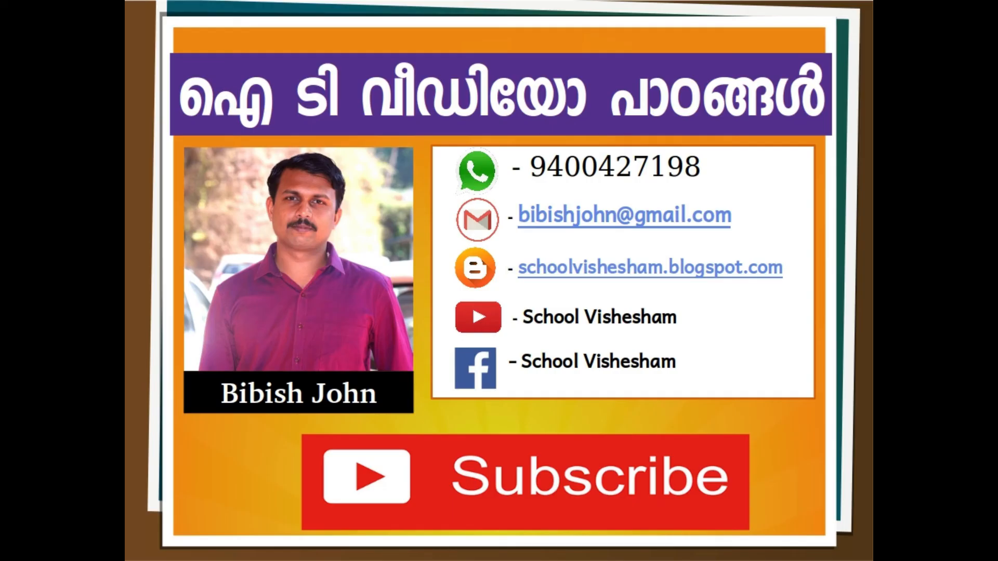